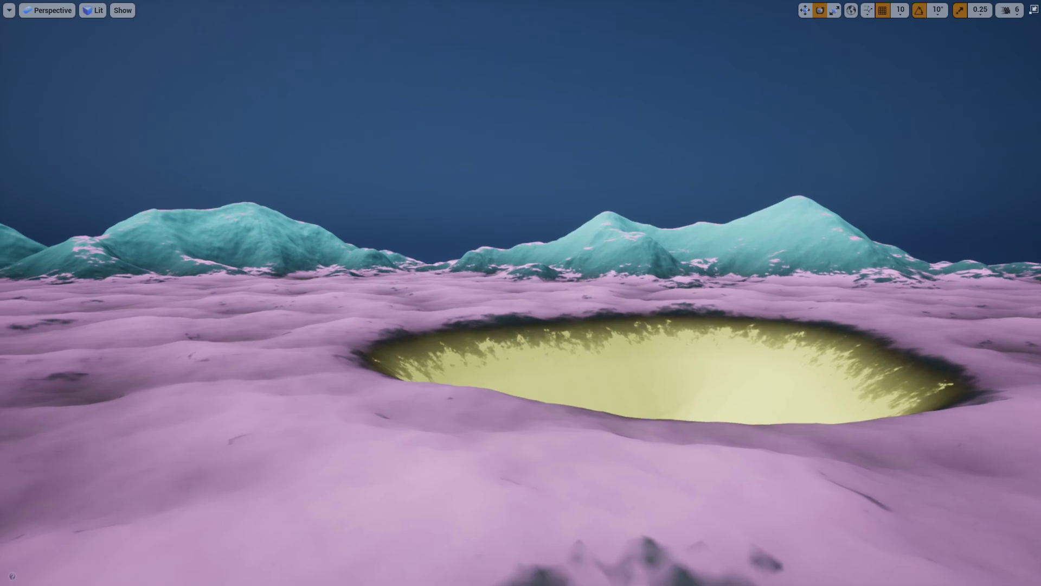
{"action": "key", "text": "w"}
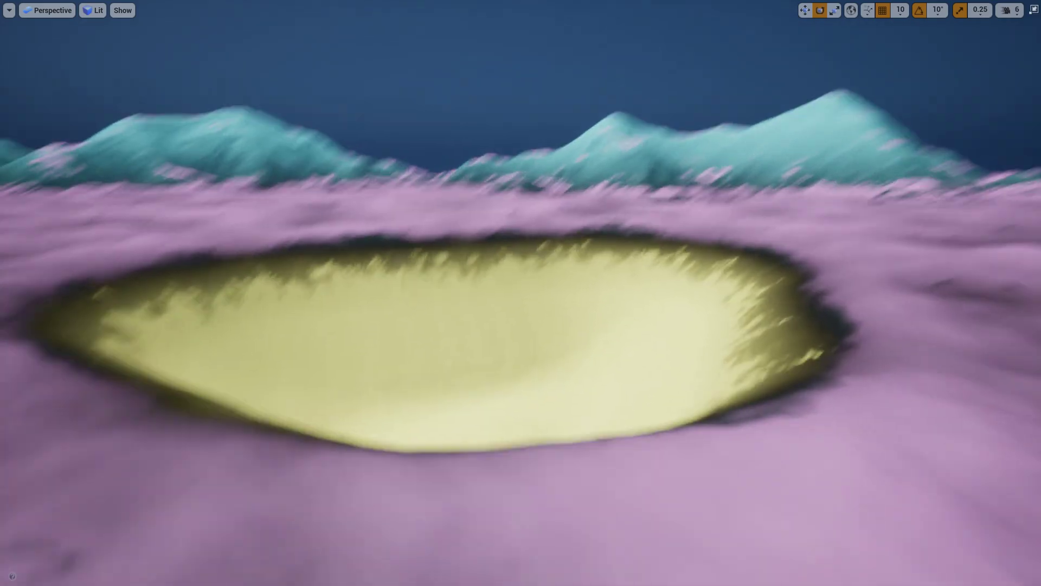
{"action": "key", "text": "s"}
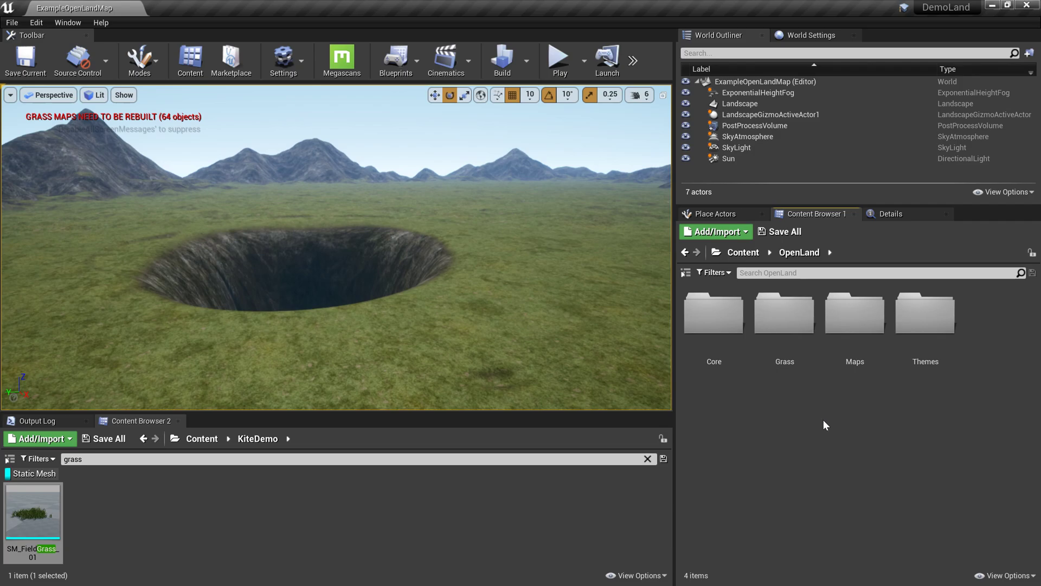
Open the OpenLand theme material instance from the Themes > Default folder and place its editor beside the viewport
{"action": "double_click", "coordinate": [925, 317]}
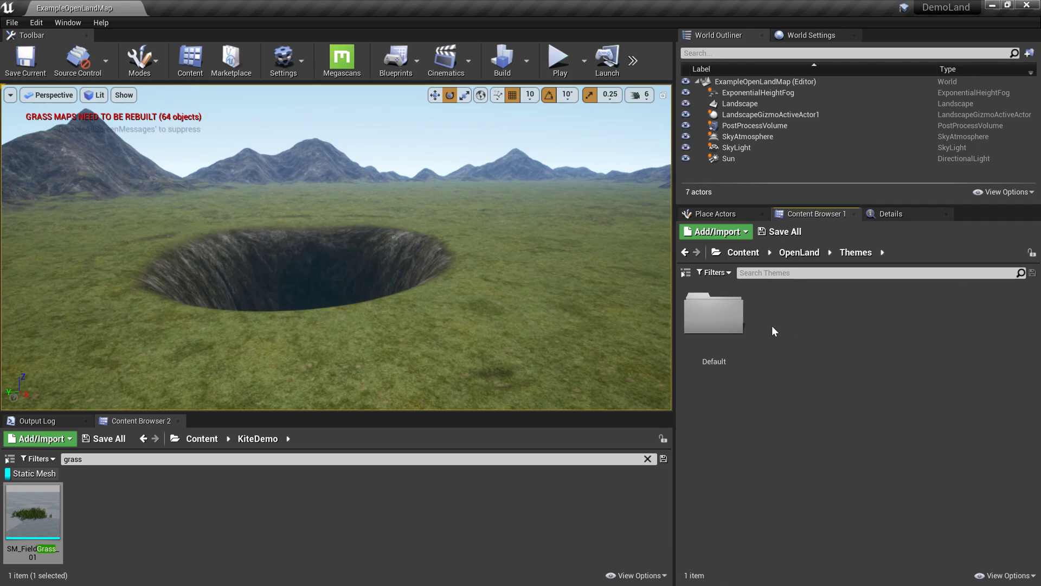
{"action": "double_click", "coordinate": [713, 315]}
{"action": "double_click", "coordinate": [882, 358]}
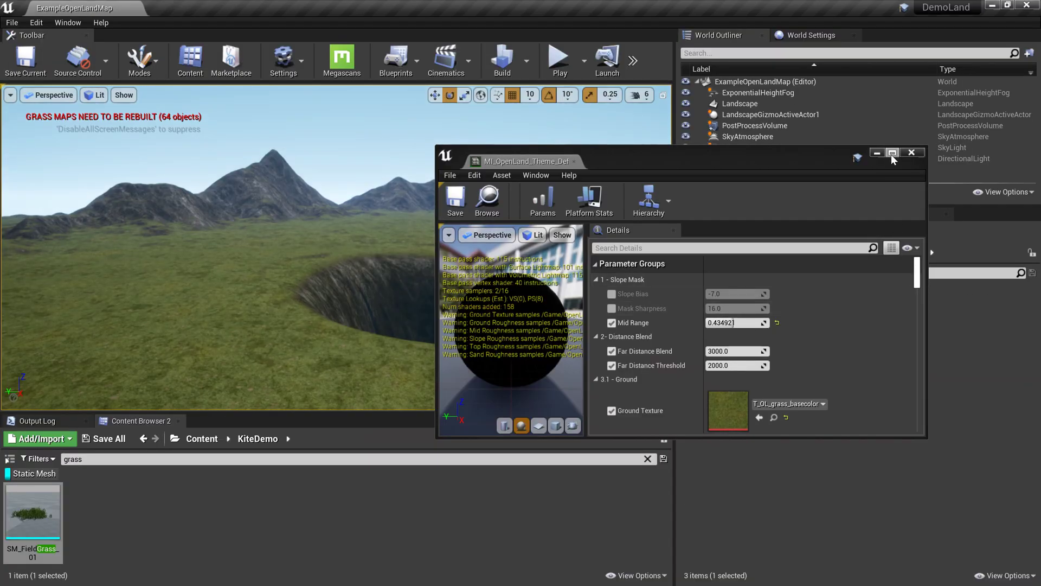
{"action": "left_click_drag", "start_coordinate": [445, 209], "coordinate": [592, 210]}
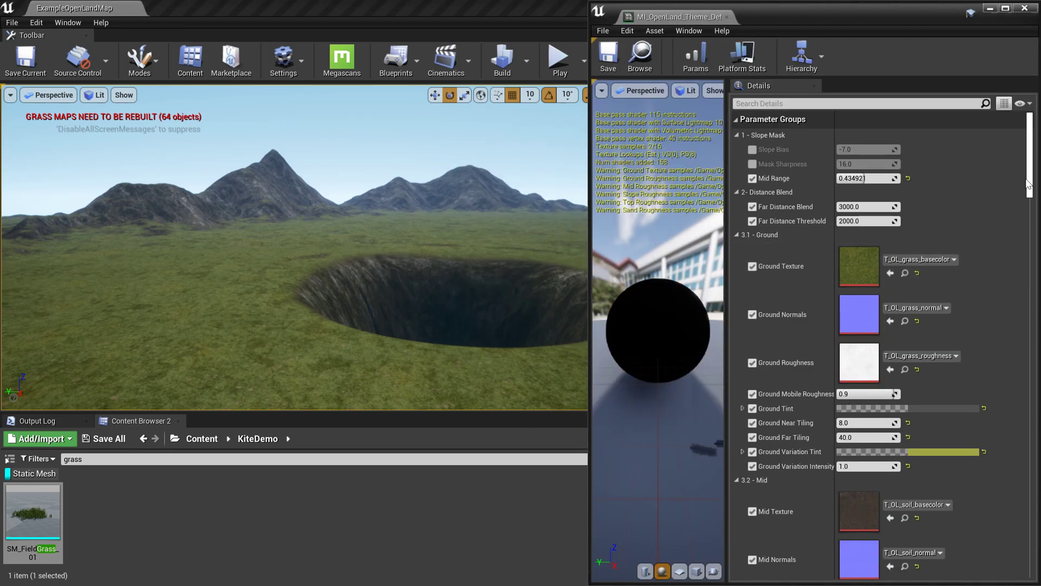
Enable the SM1 - Use Mask option of Smart Mask 1 in the material instance
{"action": "left_click_drag", "start_coordinate": [1029, 187], "coordinate": [1023, 508]}
{"action": "scroll", "coordinate": [1023, 508], "scroll_direction": "up", "scroll_amount": 5}
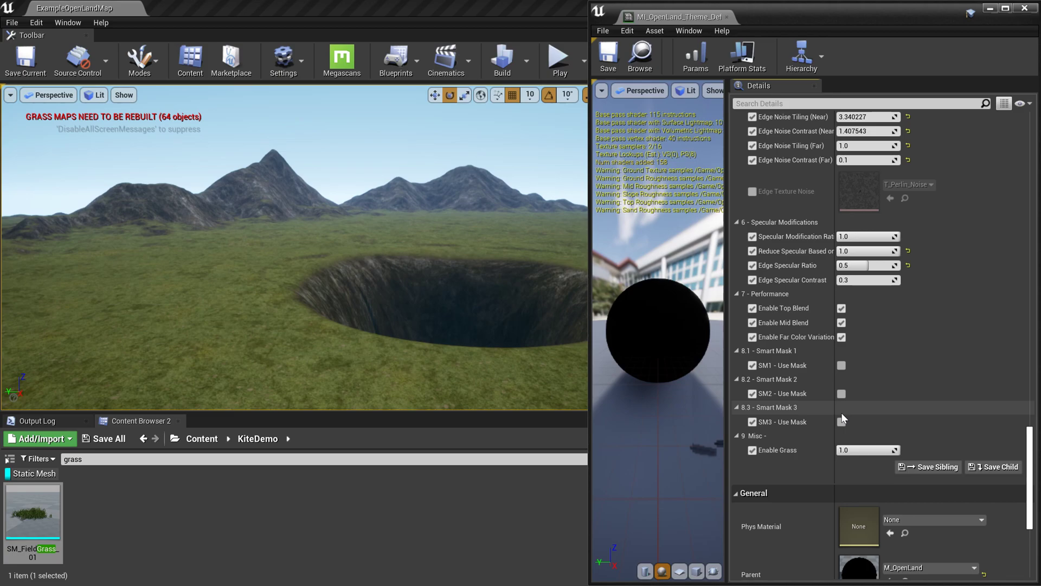
{"action": "left_click", "coordinate": [840, 366]}
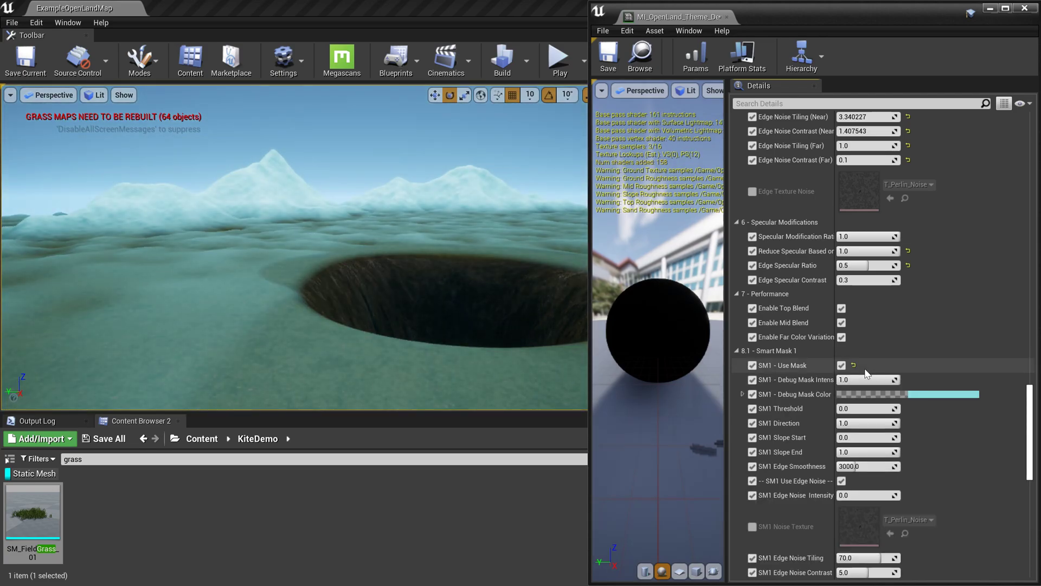
Filter the material parameters by "sm1" and widen the details area and its name column so the full parameter names fit
{"action": "scroll", "coordinate": [858, 410], "scroll_direction": "down", "scroll_amount": 10}
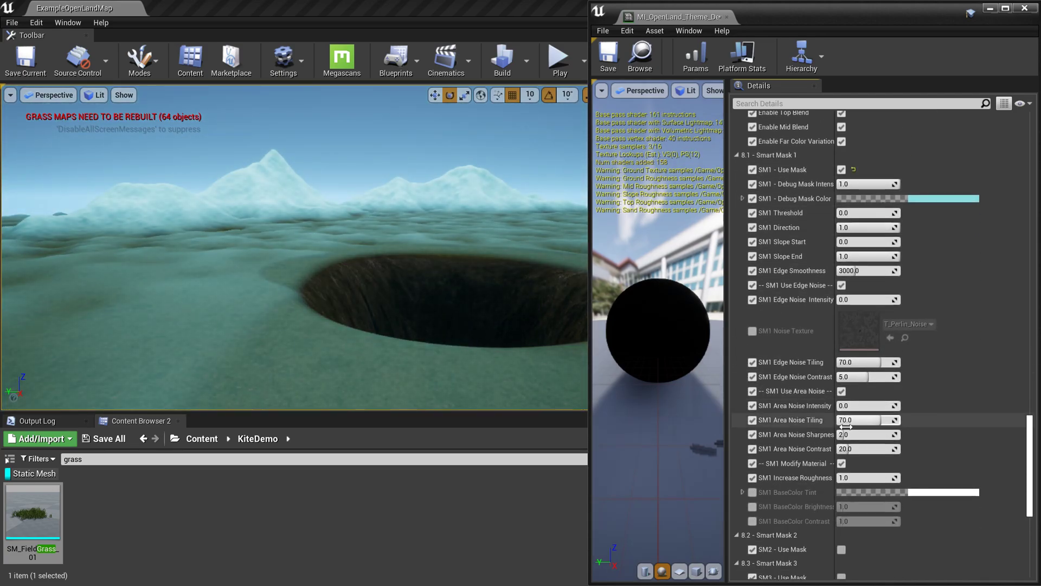
{"action": "scroll", "coordinate": [846, 427], "scroll_direction": "up", "scroll_amount": 1}
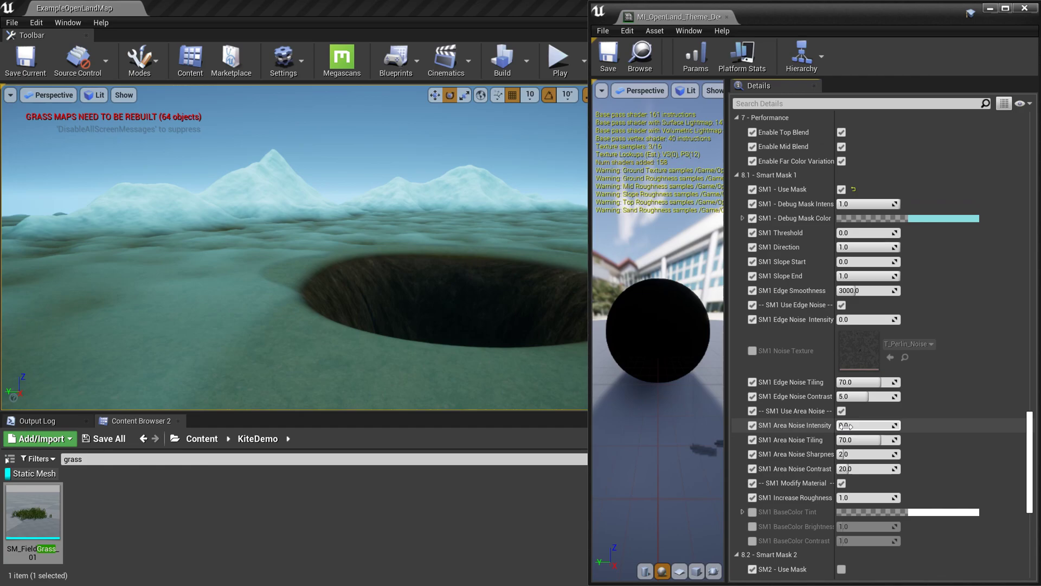
{"action": "scroll", "coordinate": [847, 427], "scroll_direction": "down", "scroll_amount": 2}
{"action": "scroll", "coordinate": [840, 428], "scroll_direction": "up", "scroll_amount": 1}
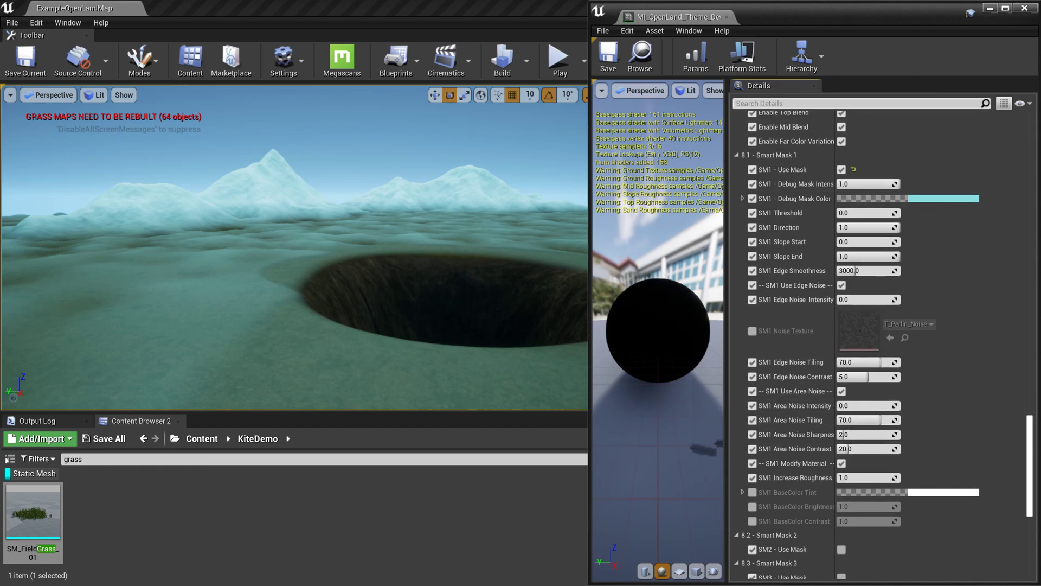
{"action": "type", "text": "sm1"}
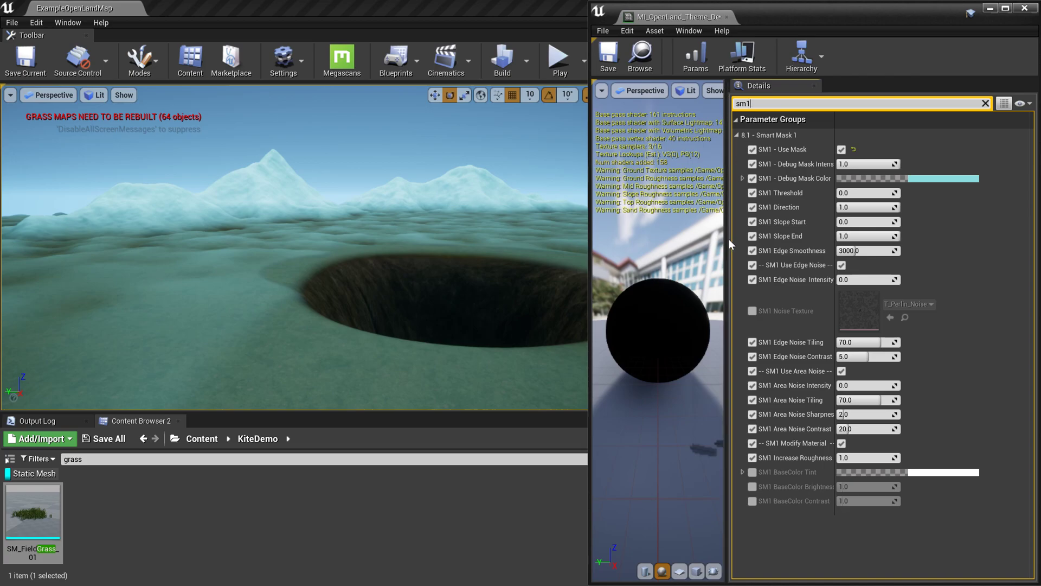
{"action": "left_click_drag", "start_coordinate": [733, 243], "coordinate": [668, 240]}
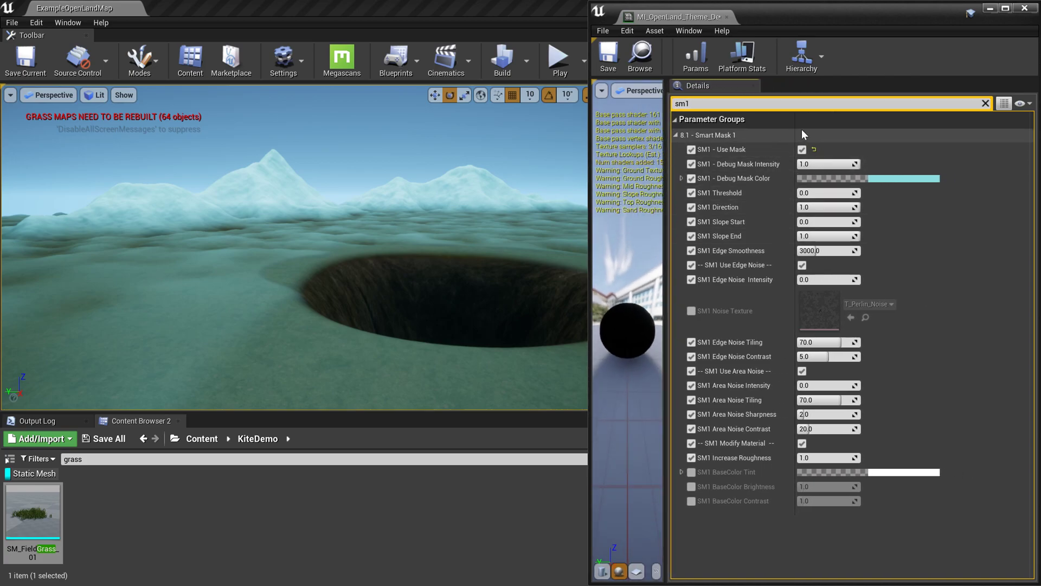
{"action": "left_click_drag", "start_coordinate": [802, 129], "coordinate": [862, 129]}
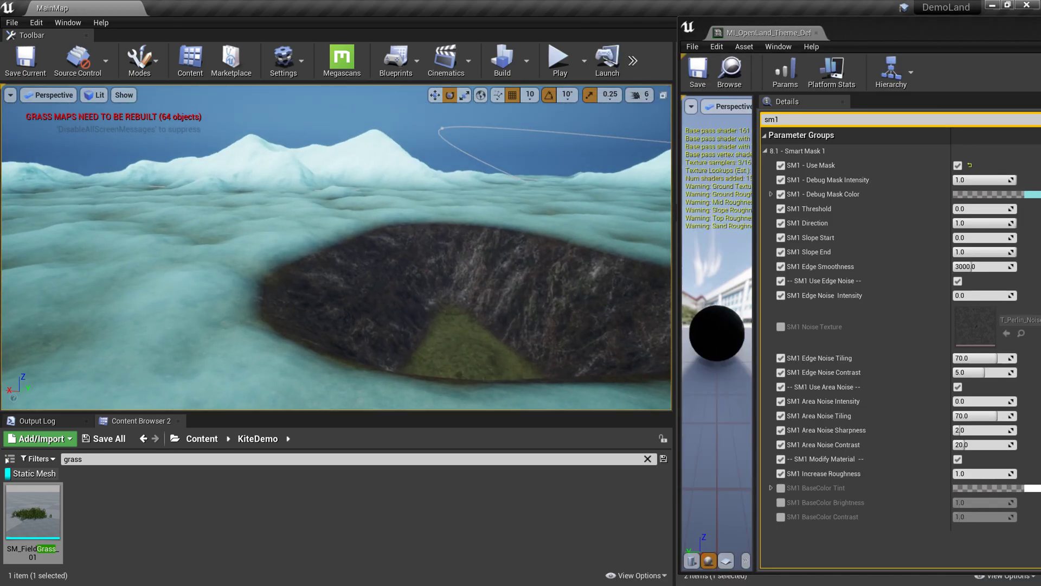
Set the SM1 Debug Mask Intensity to 0 and back to 1 to compare the crater landscape without and with the mask overlay
{"action": "right_click_drag", "start_coordinate": [336, 247], "coordinate": [374, 280]}
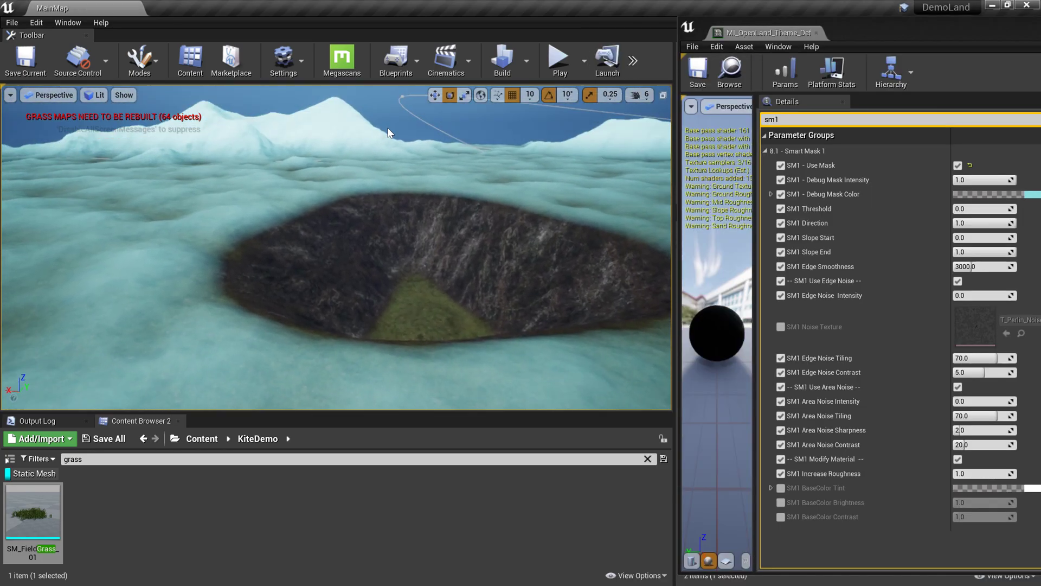
{"action": "right_click_drag", "start_coordinate": [438, 217], "coordinate": [399, 207]}
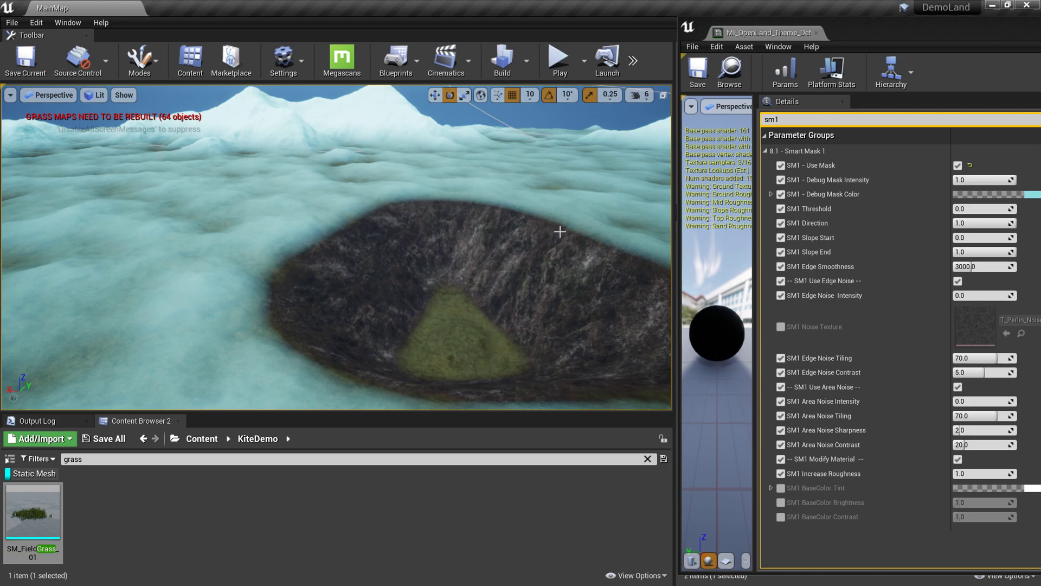
{"action": "right_click_drag", "start_coordinate": [367, 317], "coordinate": [391, 318]}
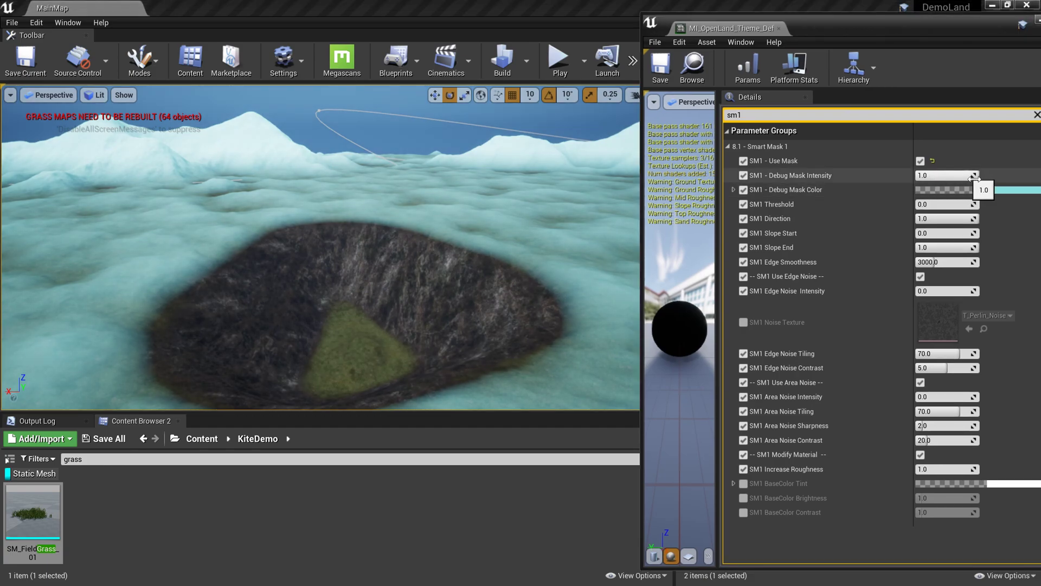
{"action": "left_click", "coordinate": [975, 175]}
{"action": "type", "text": "0"}
{"action": "key", "text": "Return"}
{"action": "left_click", "coordinate": [974, 179]}
{"action": "type", "text": "1"}
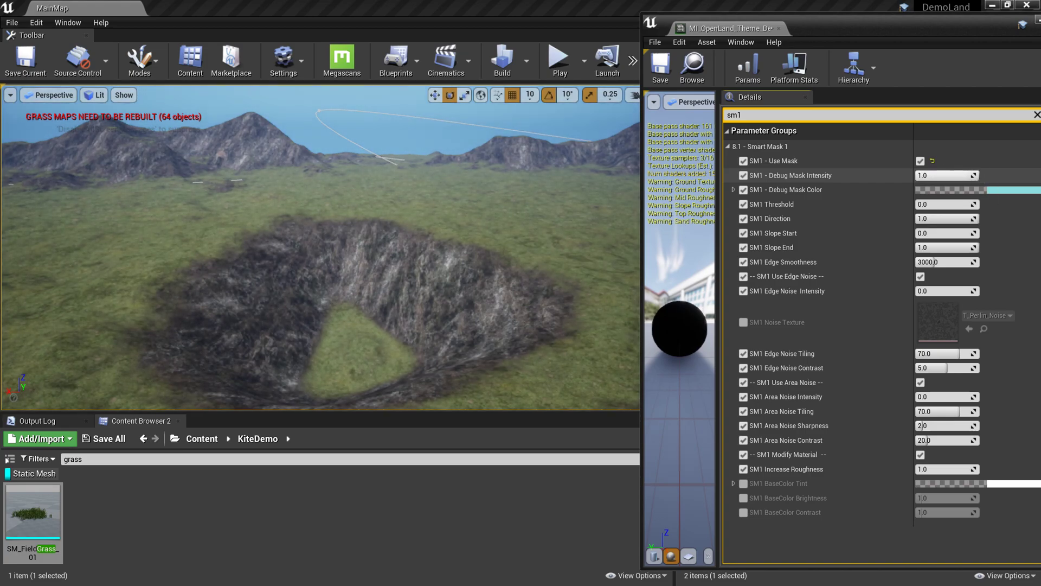
{"action": "key", "text": "Return"}
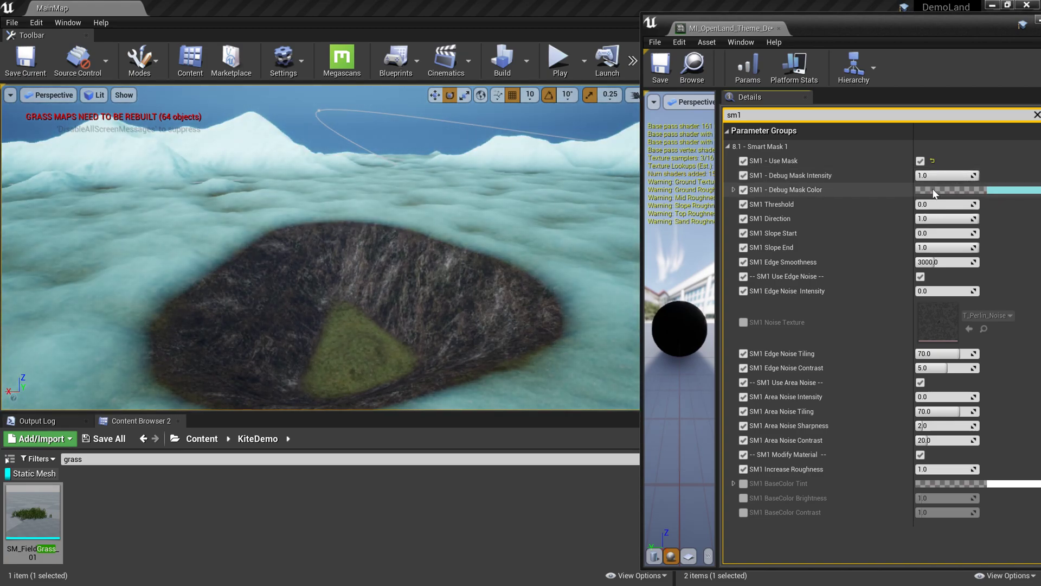
{"action": "left_click_drag", "start_coordinate": [948, 177], "coordinate": [946, 177]}
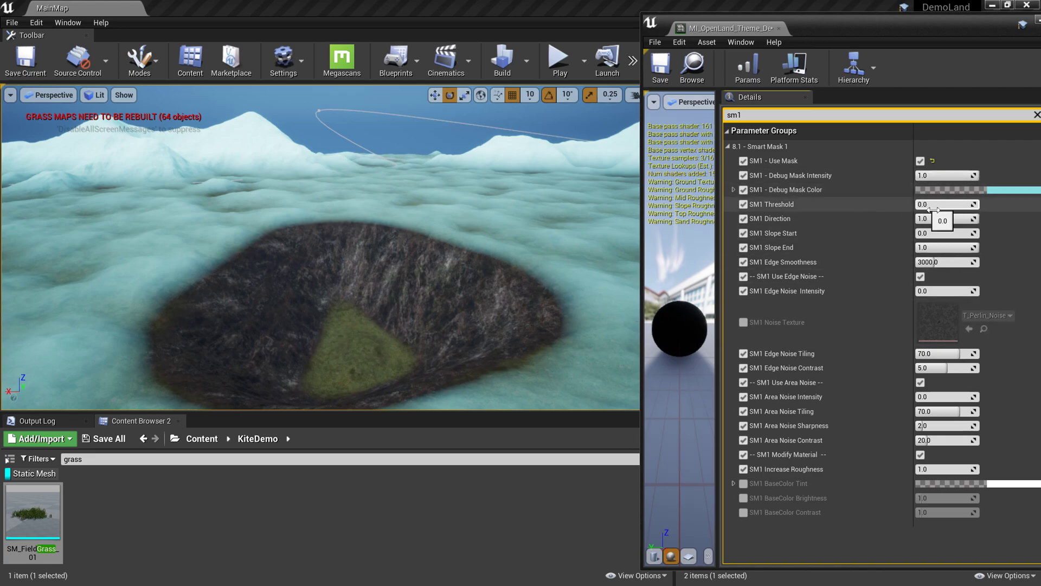
Set the SM1 Direction to -1.0 so the mask covers the crater instead of the higher terrain
{"action": "mouse_move", "coordinate": [943, 204]}
{"action": "left_mouse_down"}
{"action": "mouse_move", "coordinate": [963, 204]}
{"action": "mouse_move", "coordinate": [922, 205]}
{"action": "left_mouse_up"}
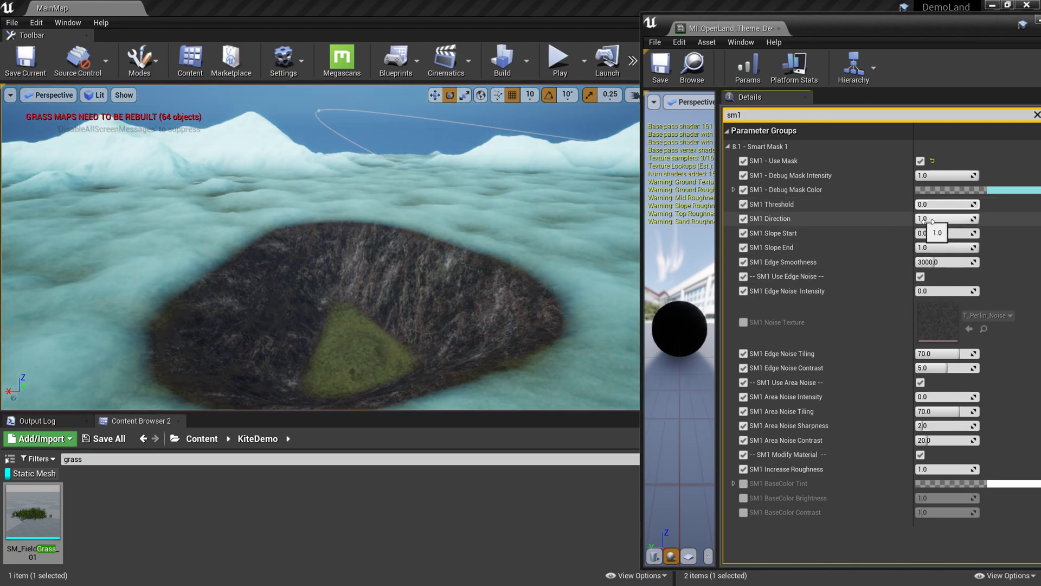
{"action": "left_click_drag", "start_coordinate": [975, 222], "coordinate": [916, 221]}
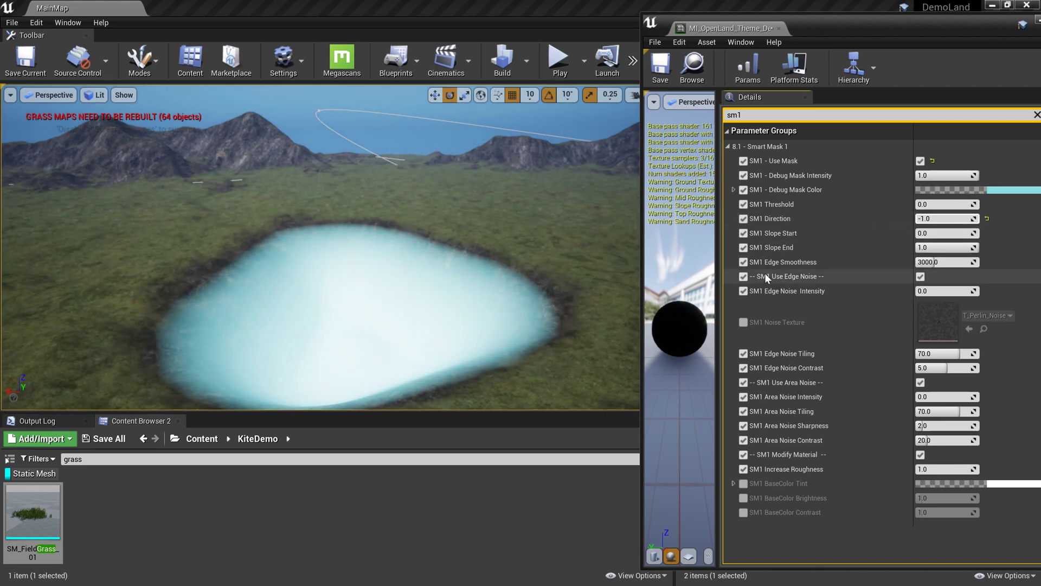
{"action": "mouse_move", "coordinate": [520, 327]}
{"action": "right_mouse_down"}
{"action": "mouse_move", "coordinate": [548, 352]}
{"action": "mouse_move", "coordinate": [540, 330]}
{"action": "right_mouse_up"}
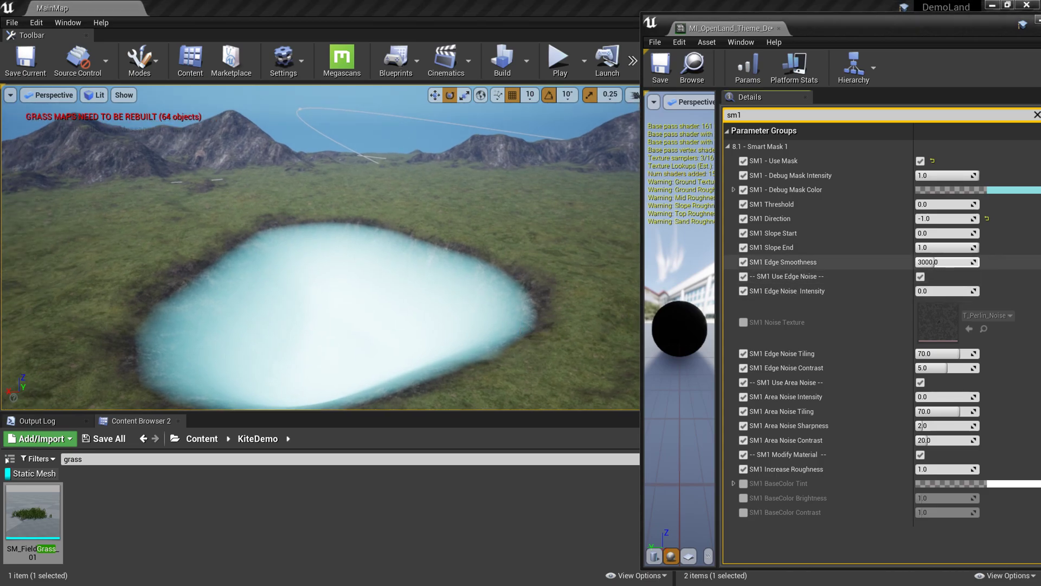
Try an SM1 Edge Smoothness of about 5603 and reset the parameter to its default
{"action": "left_click_drag", "start_coordinate": [934, 262], "coordinate": [955, 262]}
{"action": "left_click", "coordinate": [955, 262]}
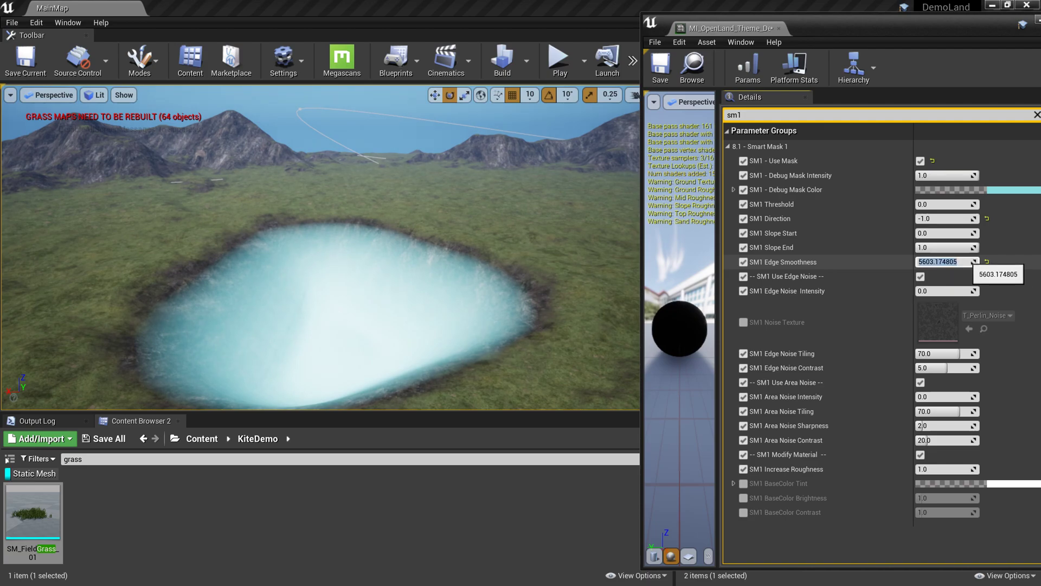
{"action": "left_click", "coordinate": [986, 261]}
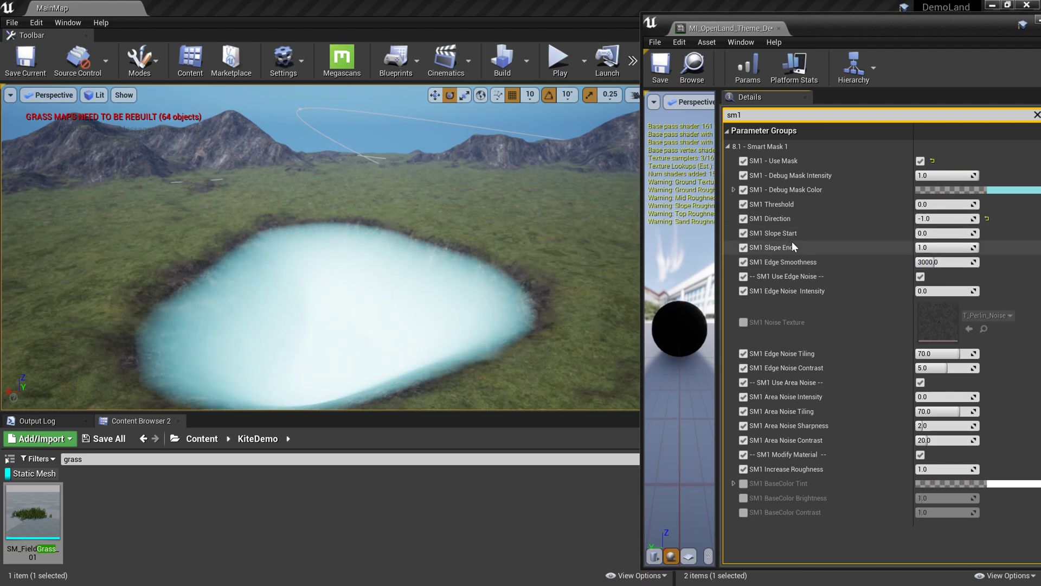
Lower the SM1 Slope End to about 0.81 to exclude the flat crater floor from the mask
{"action": "mouse_move", "coordinate": [546, 265]}
{"action": "right_mouse_down"}
{"action": "mouse_move", "coordinate": [546, 285]}
{"action": "mouse_move", "coordinate": [538, 278]}
{"action": "right_mouse_up"}
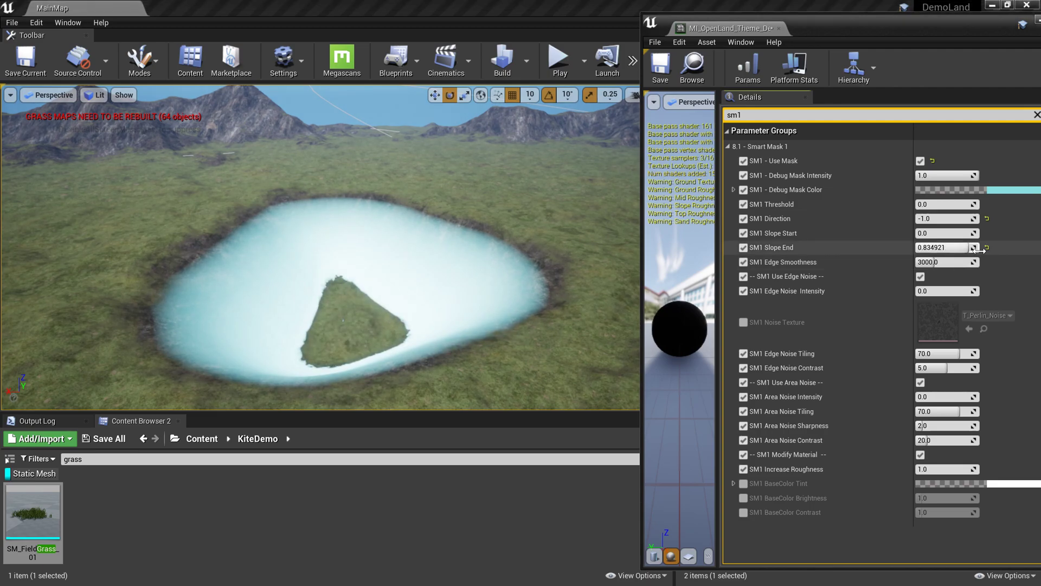
{"action": "right_click_drag", "start_coordinate": [519, 286], "coordinate": [546, 315]}
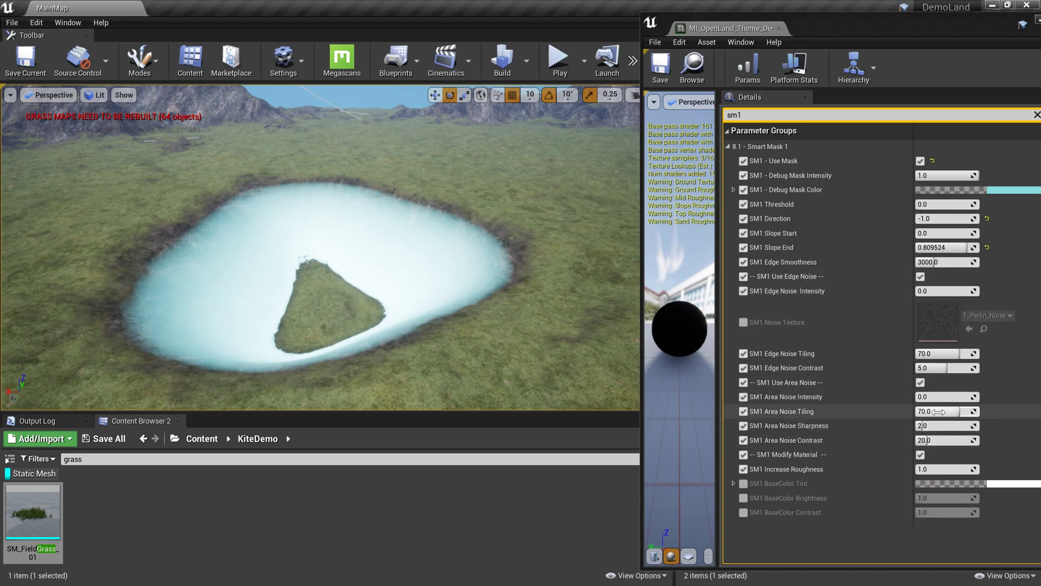
Set the SM1 Area Noise Intensity to 1.0 and reduce the SM1 Edge Smoothness to 0.0
{"action": "left_click_drag", "start_coordinate": [933, 396], "coordinate": [980, 397]}
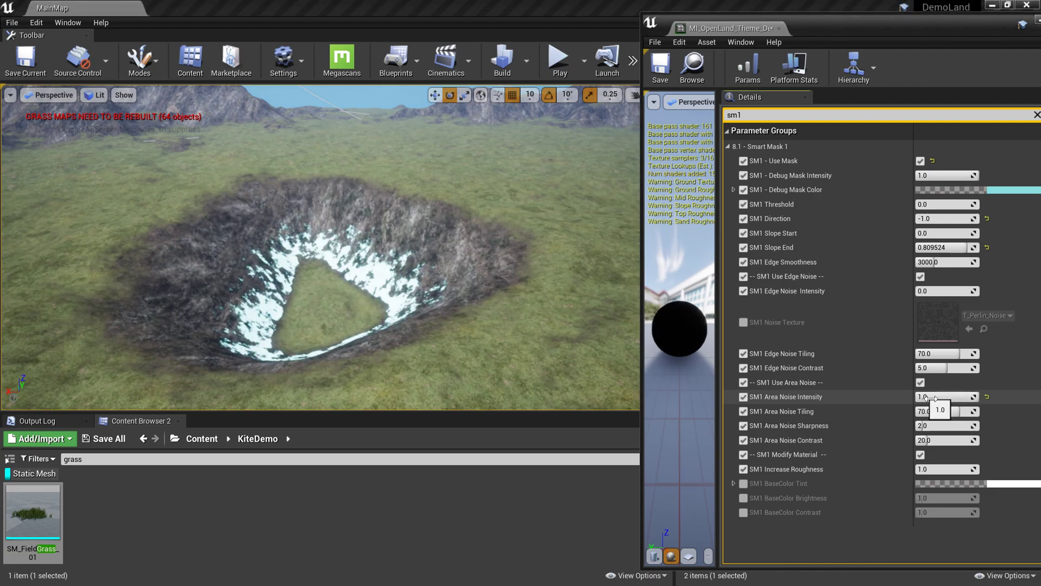
{"action": "right_click_drag", "start_coordinate": [513, 338], "coordinate": [498, 352]}
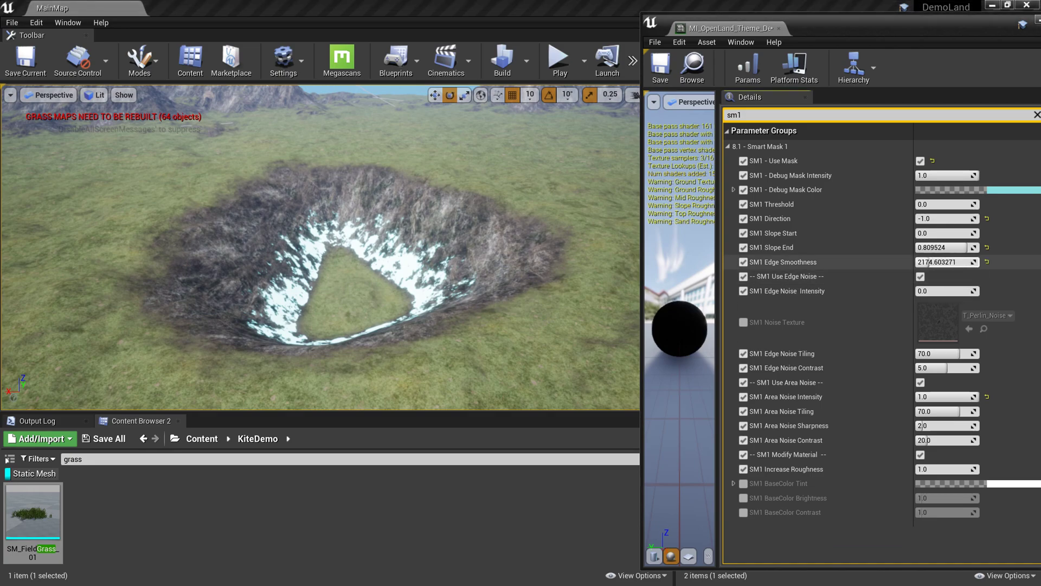
{"action": "left_click_drag", "start_coordinate": [944, 265], "coordinate": [935, 265]}
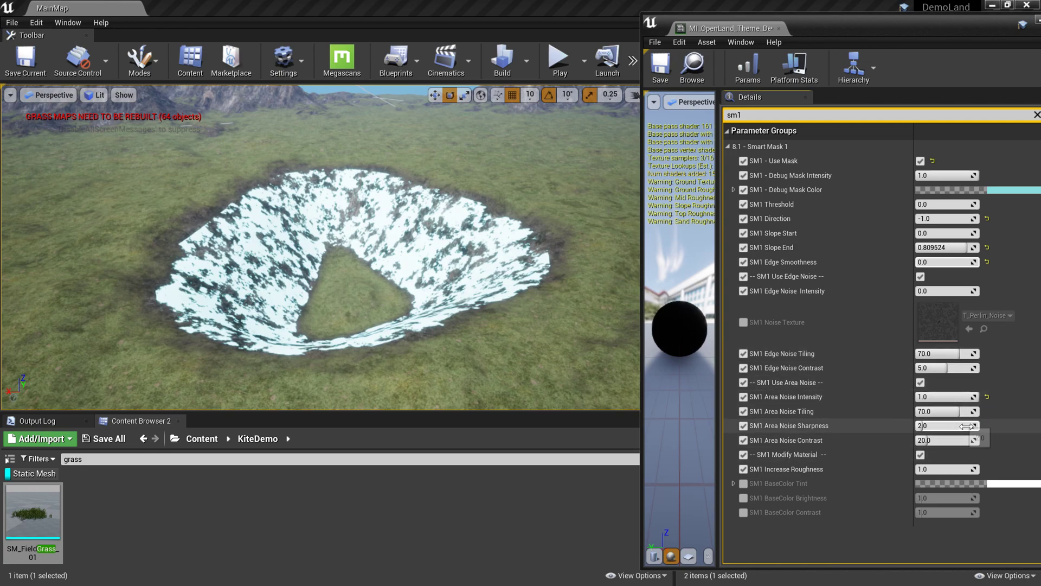
Try a different SM1 Area Noise Tiling and reset it to its default
{"action": "left_click_drag", "start_coordinate": [962, 414], "coordinate": [969, 415]}
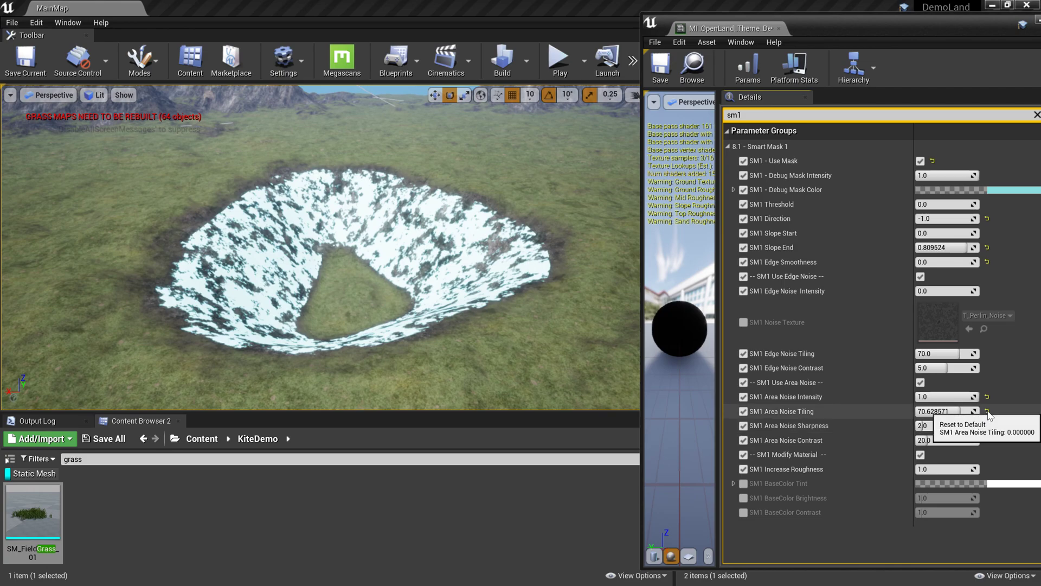
{"action": "left_click", "coordinate": [986, 411]}
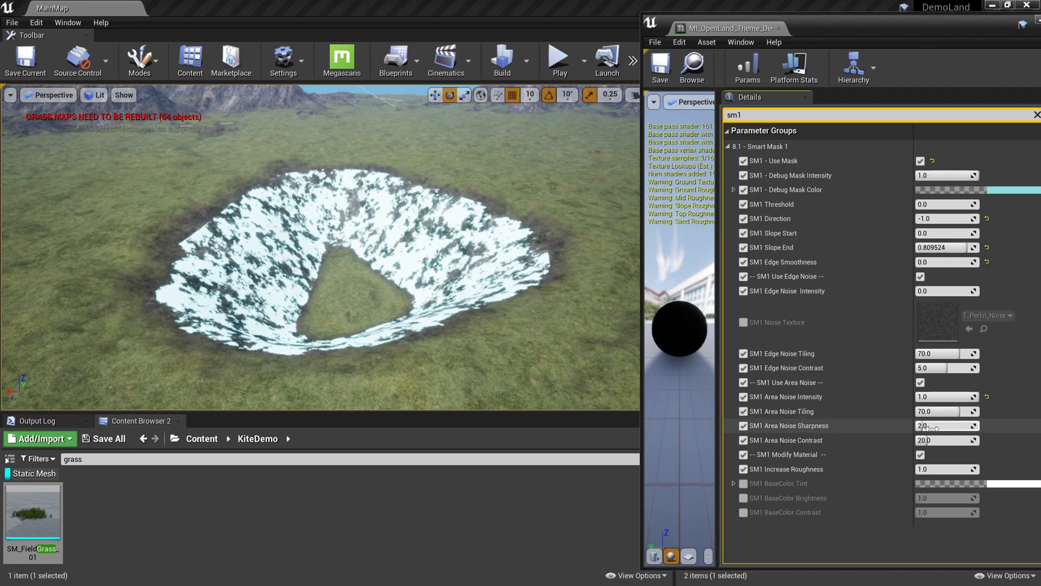
Set the SM1 Area Noise Sharpness to about 1.49 and the Area Noise Contrast to about 28.8 to break up the crater mask
{"action": "left_click_drag", "start_coordinate": [919, 426], "coordinate": [930, 427]}
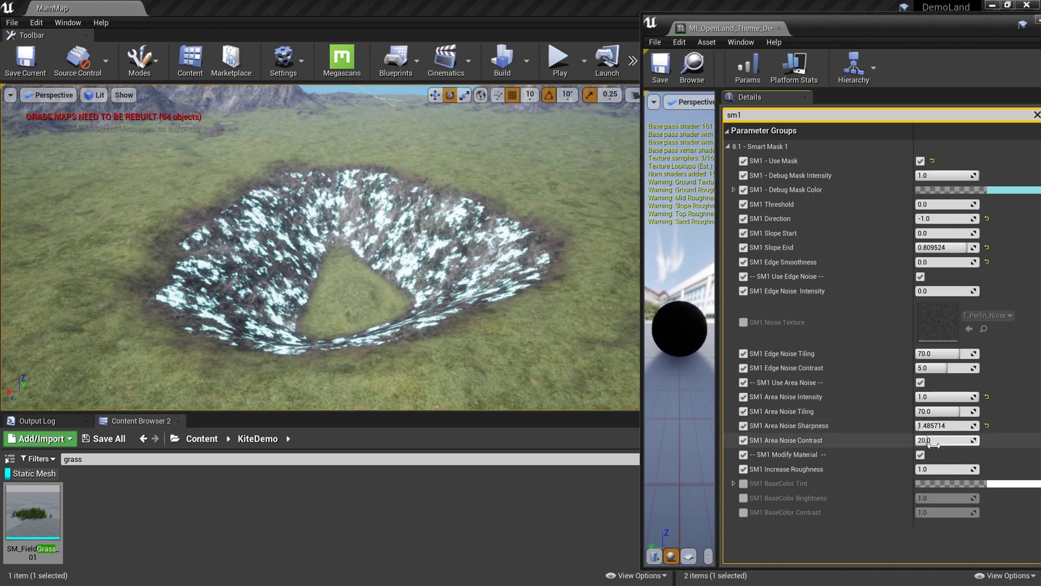
{"action": "left_click_drag", "start_coordinate": [942, 440], "coordinate": [938, 441]}
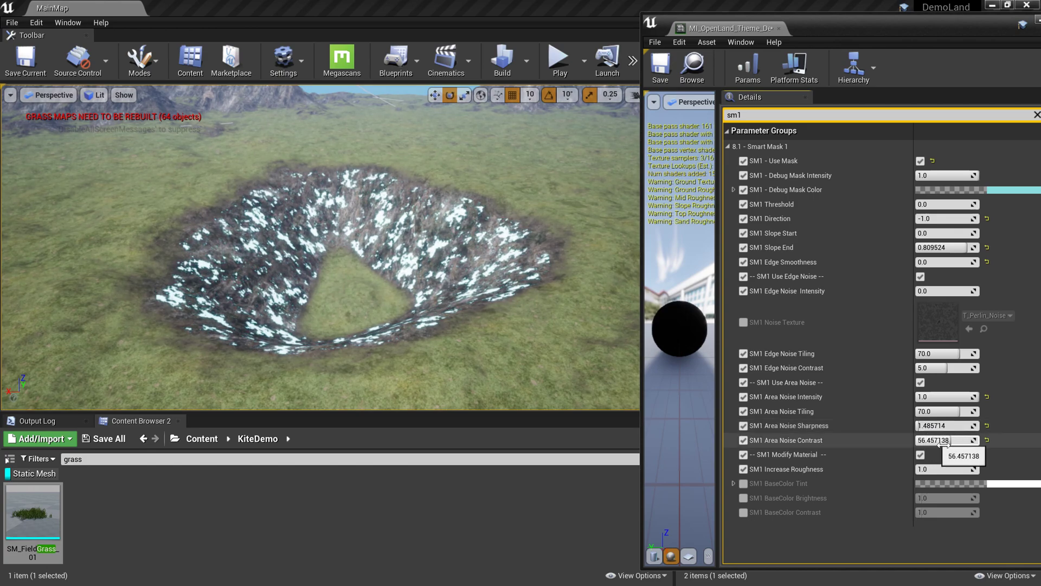
{"action": "right_click_drag", "start_coordinate": [514, 251], "coordinate": [538, 274]}
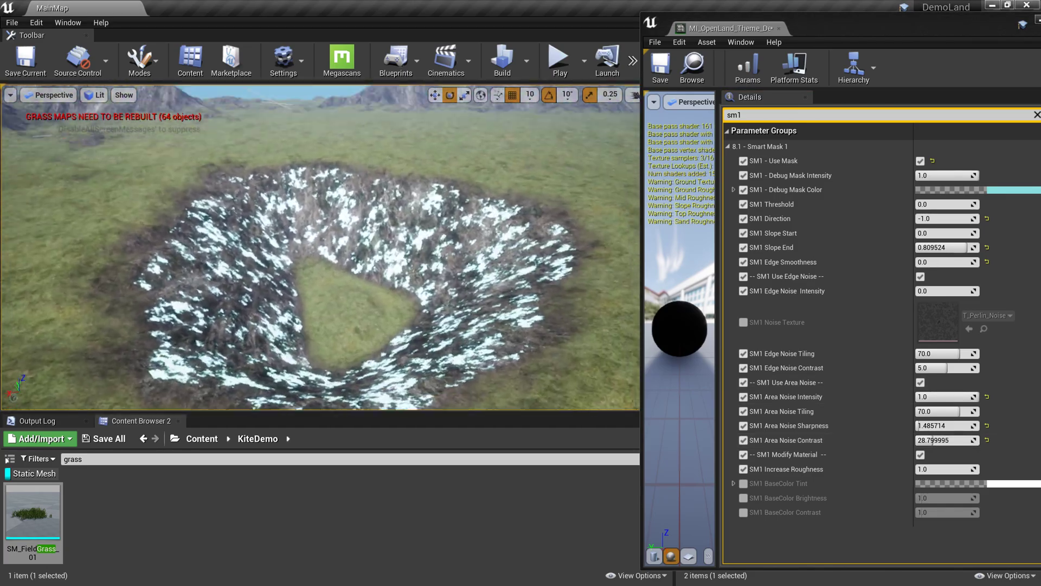
{"action": "mouse_move", "coordinate": [509, 258]}
{"action": "right_mouse_down"}
{"action": "mouse_move", "coordinate": [551, 269]}
{"action": "mouse_move", "coordinate": [510, 258]}
{"action": "right_mouse_up"}
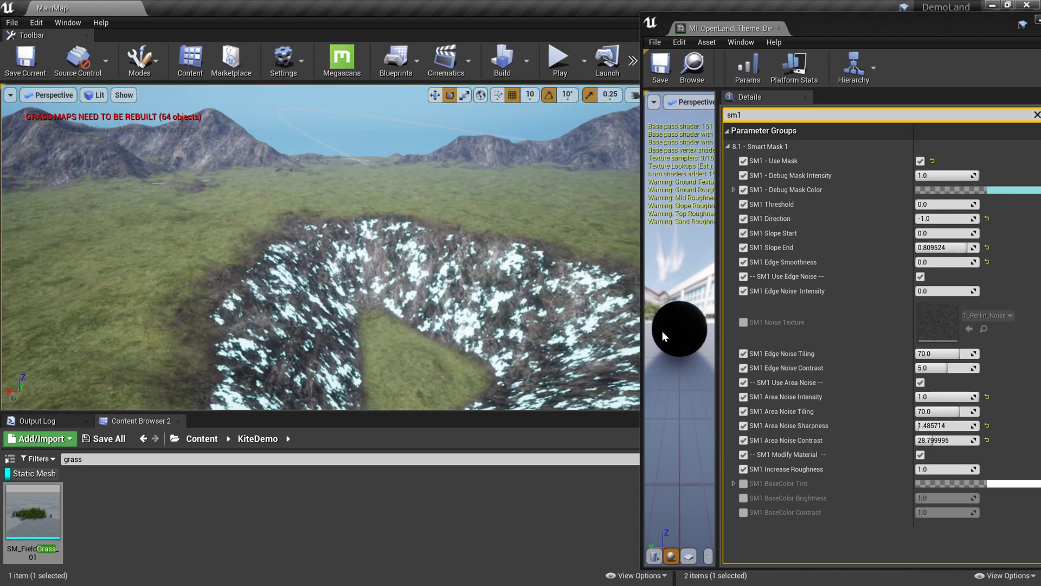
Save the material instance and open the GT_SM1 landscape grass type from the OpenLand Grass folder
{"action": "left_click", "coordinate": [662, 65]}
{"action": "left_click_drag", "start_coordinate": [877, 25], "coordinate": [729, 421]}
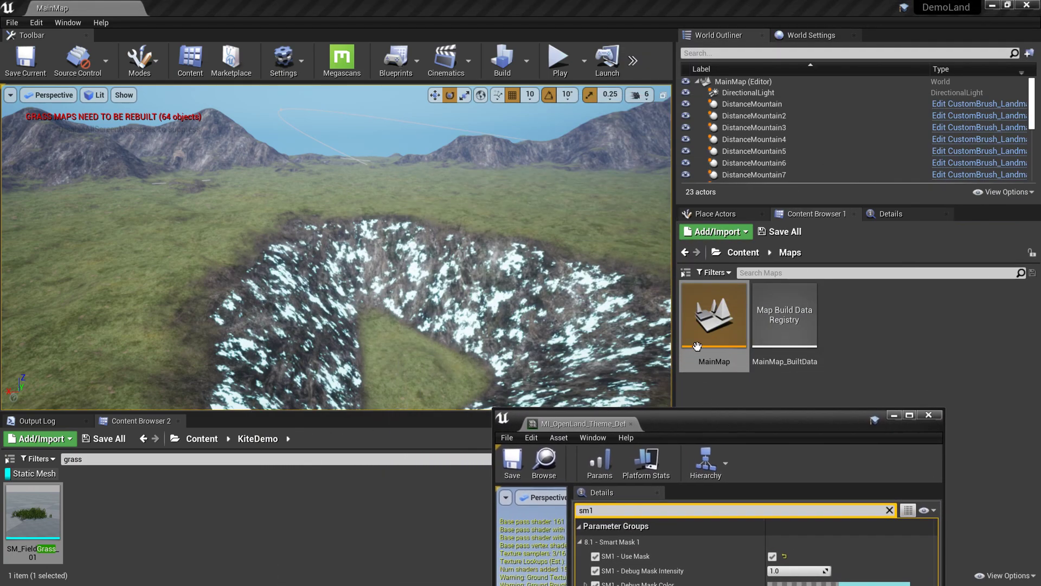
{"action": "left_click", "coordinate": [744, 253]}
{"action": "double_click", "coordinate": [1023, 352]}
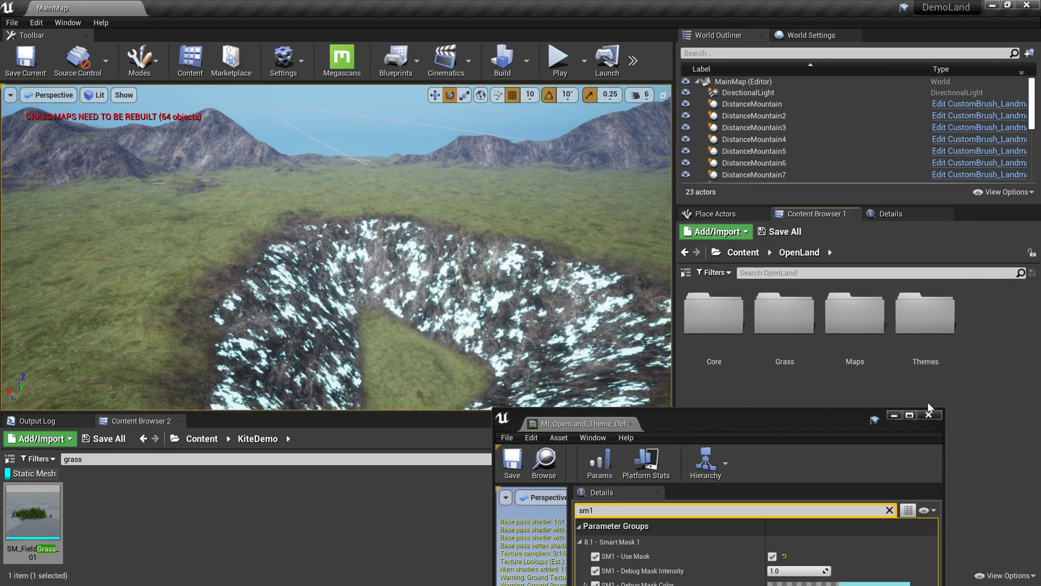
{"action": "left_click_drag", "start_coordinate": [828, 415], "coordinate": [890, 453]}
{"action": "double_click", "coordinate": [785, 314]}
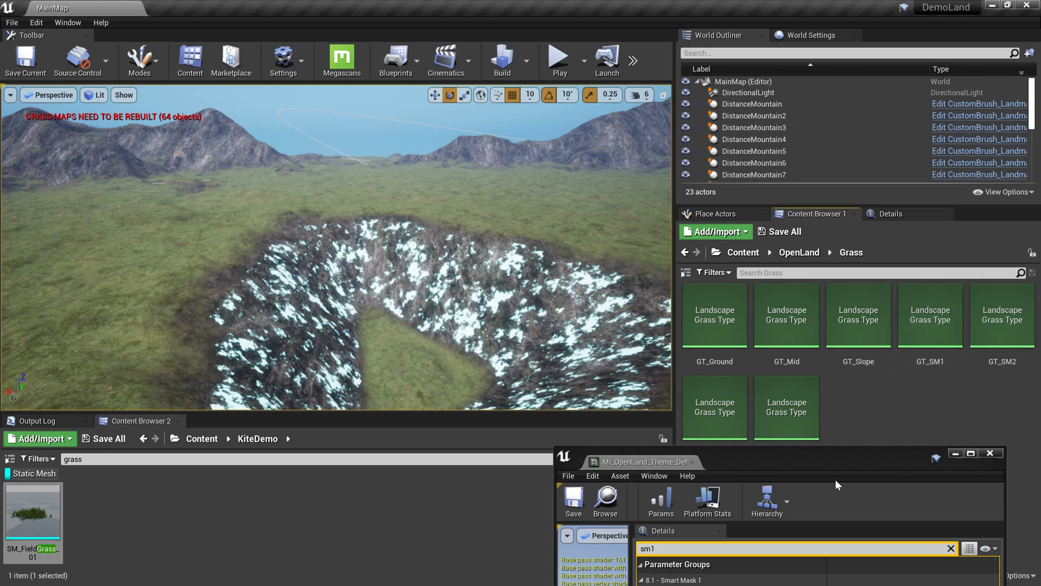
{"action": "left_click_drag", "start_coordinate": [837, 461], "coordinate": [848, 493]}
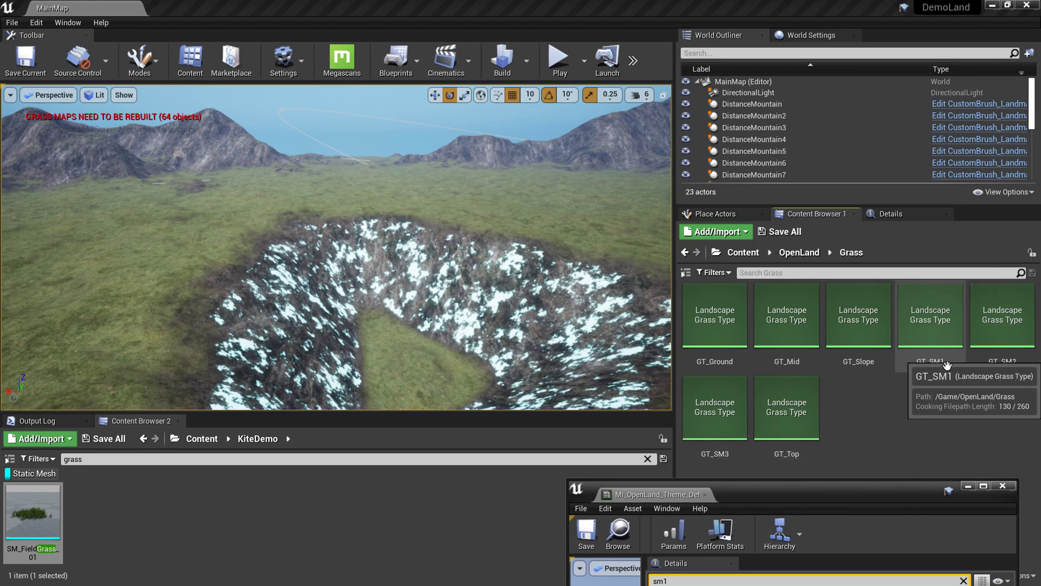
{"action": "double_click", "coordinate": [929, 347]}
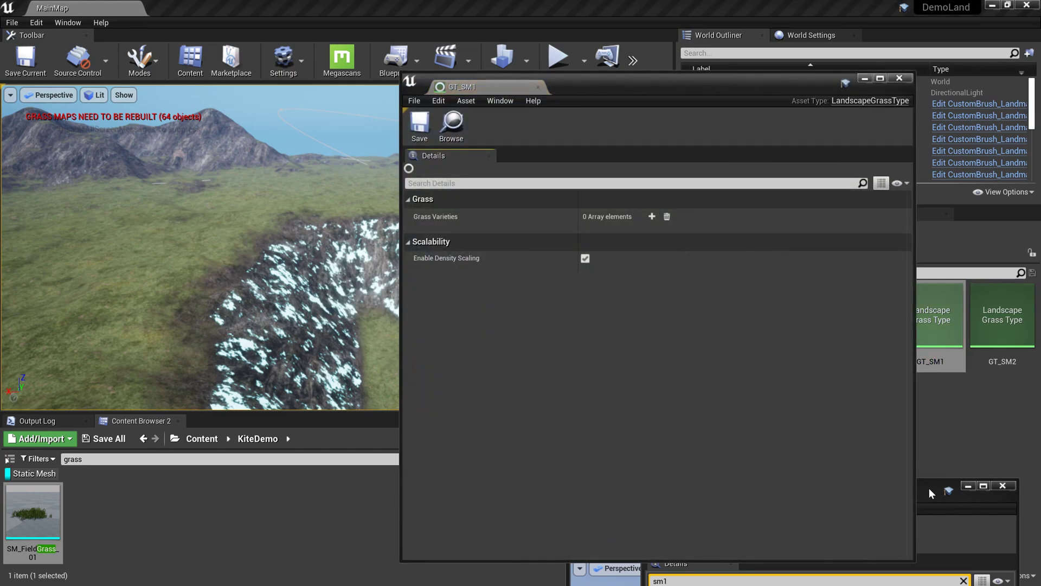
Add one Grass Varieties element to GT_SM1 and expand its members
{"action": "left_click_drag", "start_coordinate": [929, 488], "coordinate": [1036, 335]}
{"action": "left_click", "coordinate": [652, 216]}
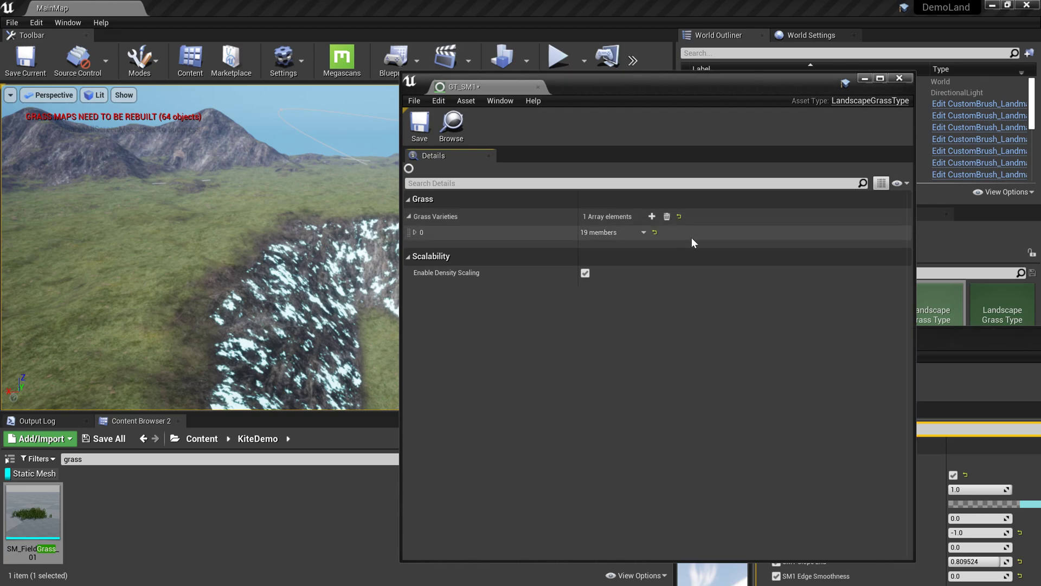
{"action": "left_click", "coordinate": [416, 232]}
{"action": "left_click_drag", "start_coordinate": [640, 86], "coordinate": [796, 74]}
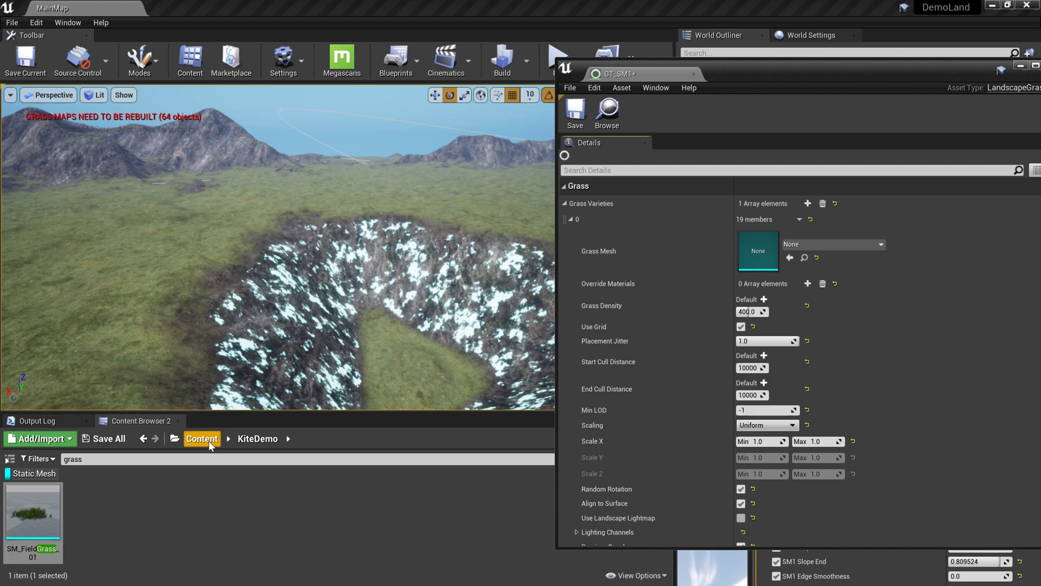
Assign SM_FieldGrass_01 as the Grass Mesh of the new variety
{"action": "left_click_drag", "start_coordinate": [451, 416], "coordinate": [396, 428]}
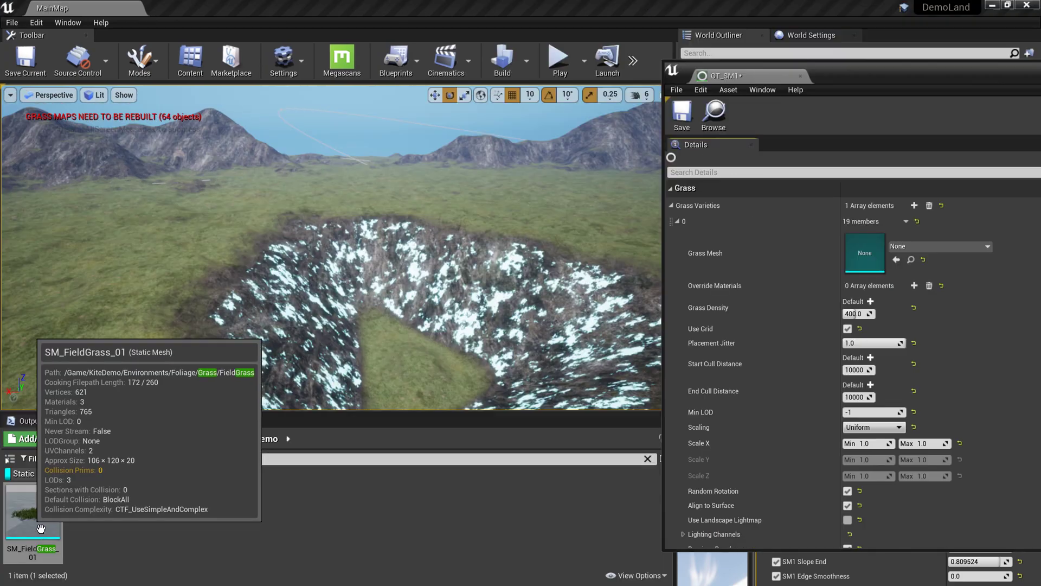
{"action": "left_click_drag", "start_coordinate": [43, 535], "coordinate": [66, 530]}
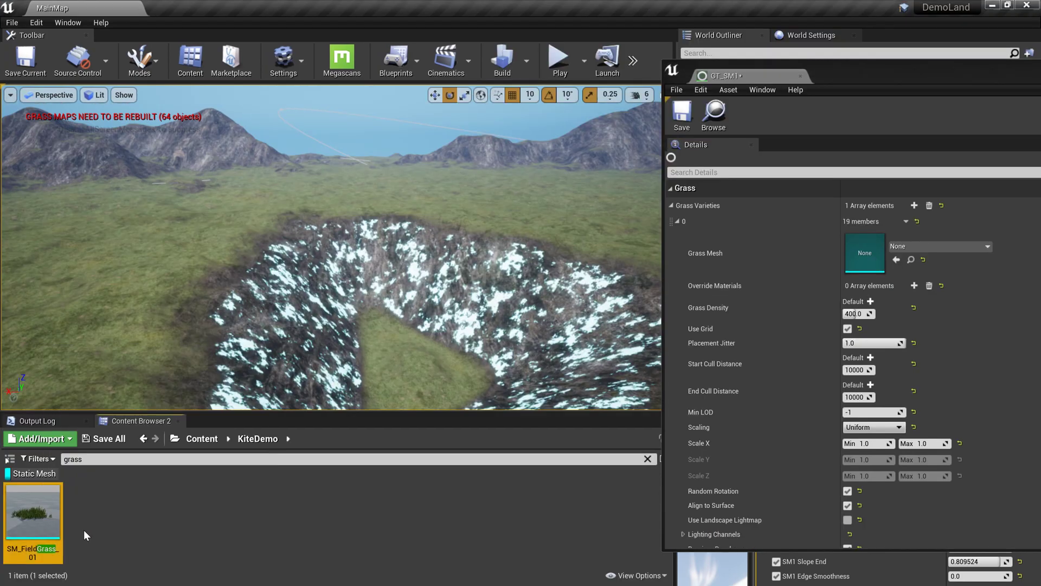
{"action": "left_click_drag", "start_coordinate": [704, 111], "coordinate": [879, 241]}
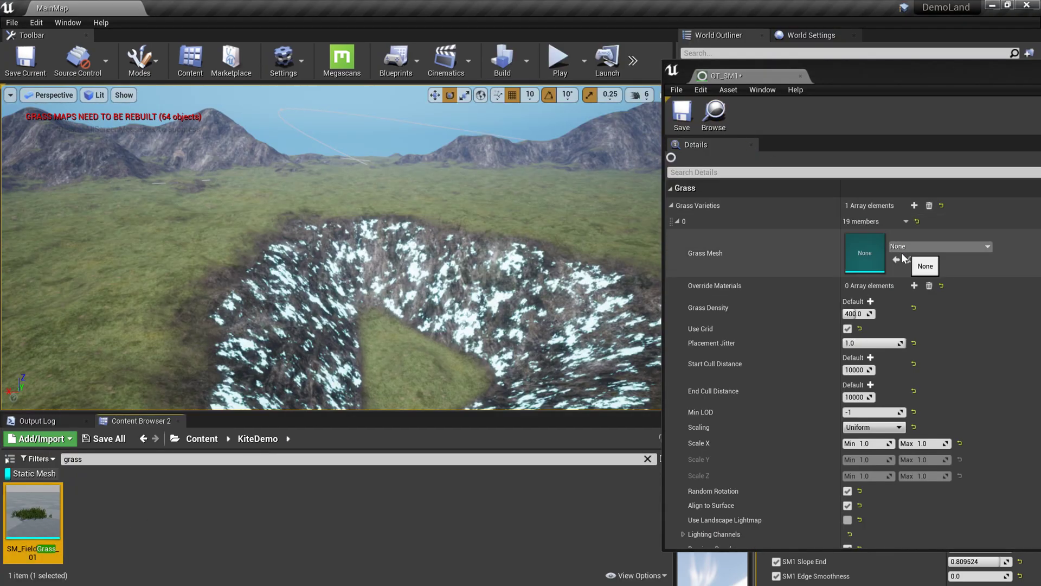
{"action": "left_click", "coordinate": [897, 259]}
Set the grass variety's Scale X range to a minimum of 2.0 and a maximum of 3.0
{"action": "mouse_move", "coordinate": [586, 341]}
{"action": "right_mouse_down"}
{"action": "mouse_move", "coordinate": [586, 407]}
{"action": "mouse_move", "coordinate": [651, 401]}
{"action": "right_mouse_up"}
{"action": "key", "text": "w"}
{"action": "right_click_drag", "start_coordinate": [626, 365], "coordinate": [625, 365]}
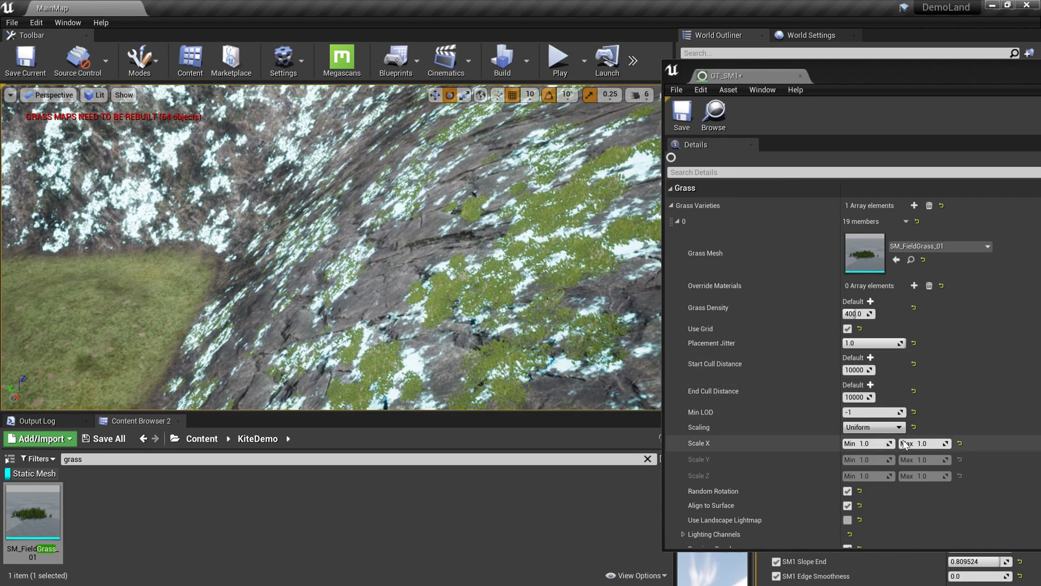
{"action": "left_click", "coordinate": [922, 443]}
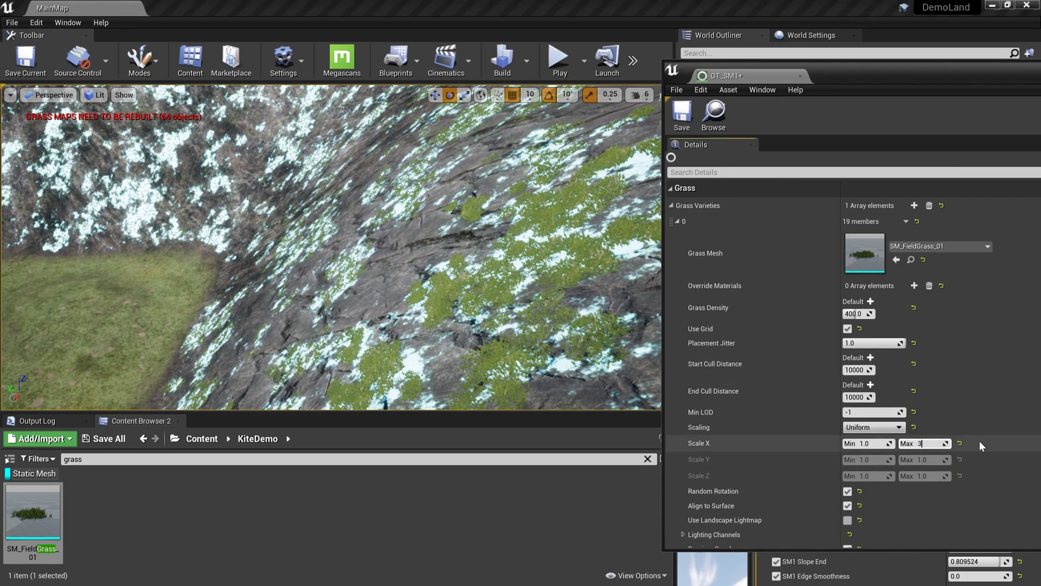
{"action": "type", "text": "3"}
{"action": "key", "text": "Return"}
{"action": "type", "text": "2"}
{"action": "key", "text": "Return"}
{"action": "right_click_drag", "start_coordinate": [624, 379], "coordinate": [639, 375]}
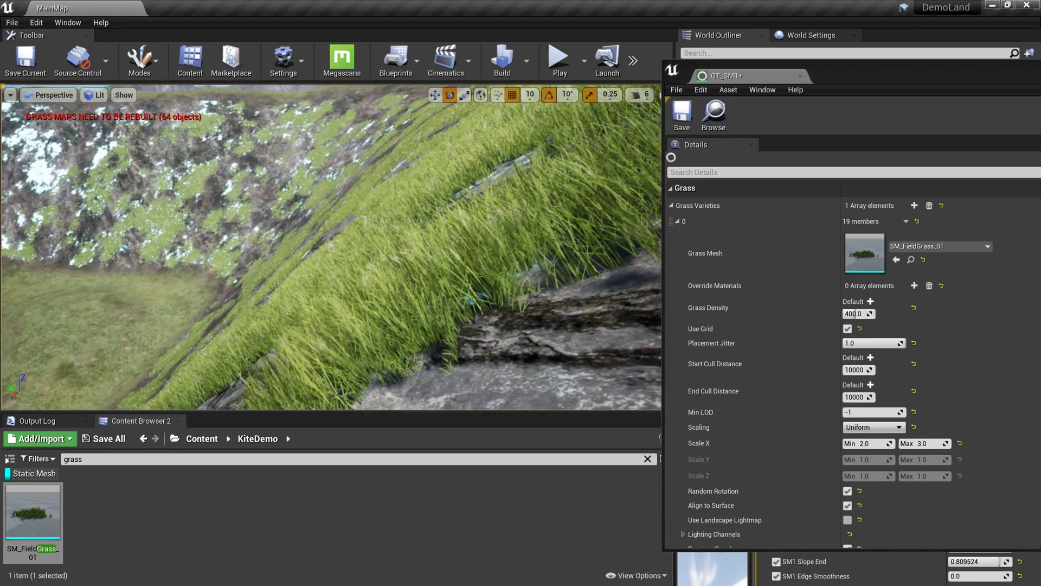
Play the level and run the character through the crater slope to examine the grass at ground level
{"action": "key", "text": "alt+p"}
{"action": "key", "text": "w"}
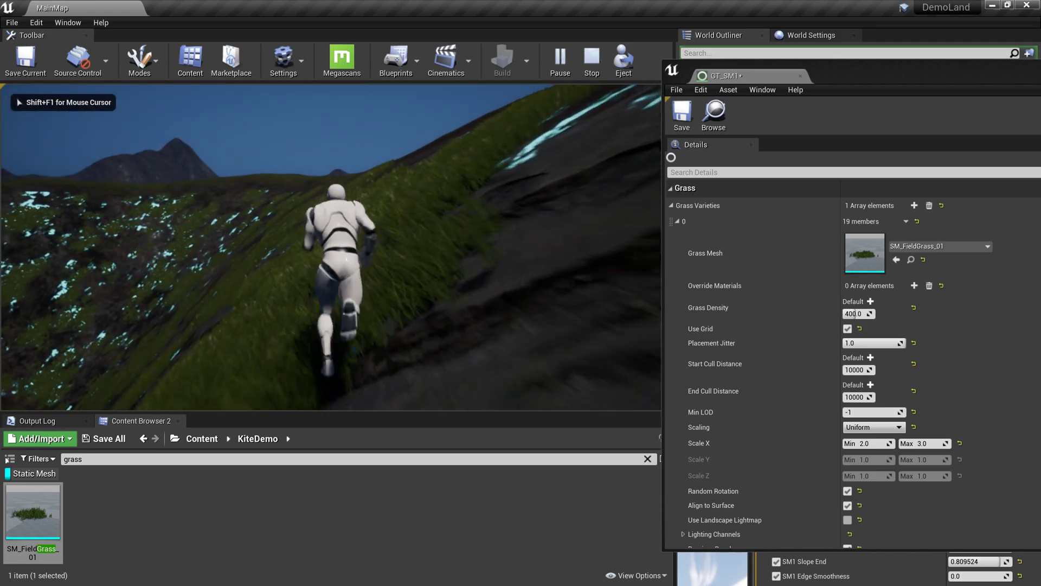
{"action": "key", "text": "d"}
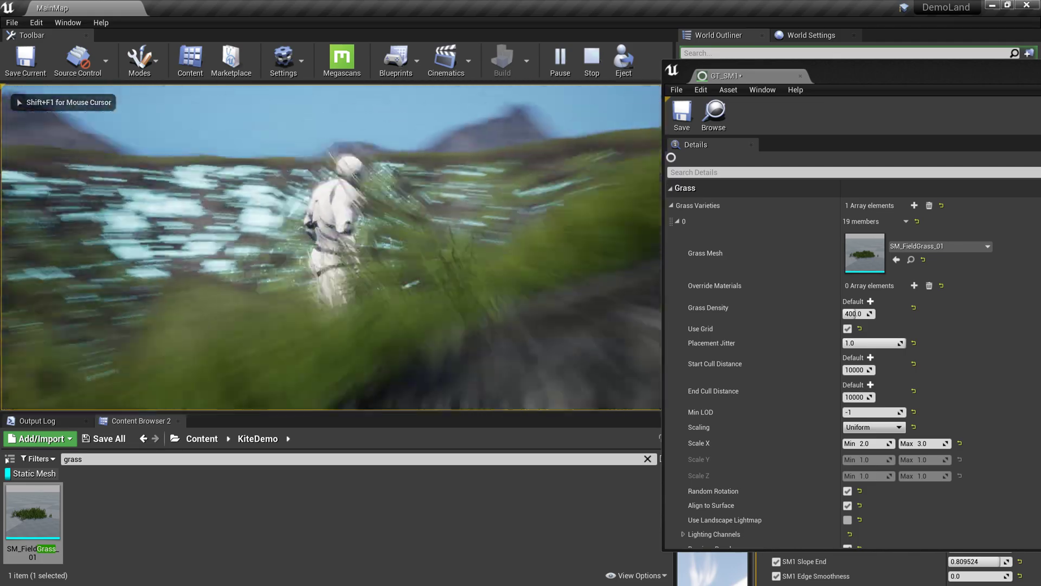
{"action": "key", "text": "w"}
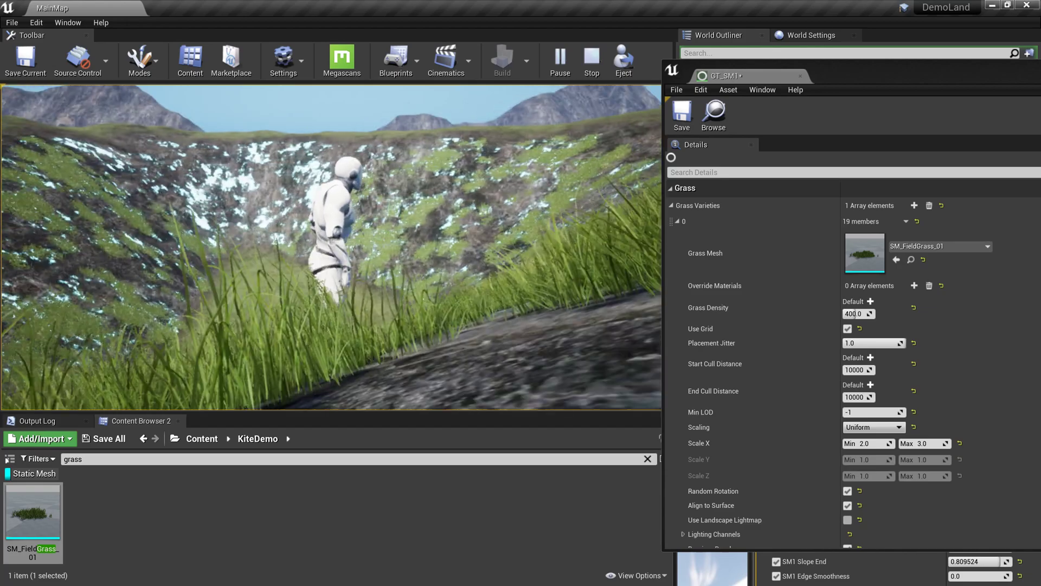
{"action": "key", "text": "Escape"}
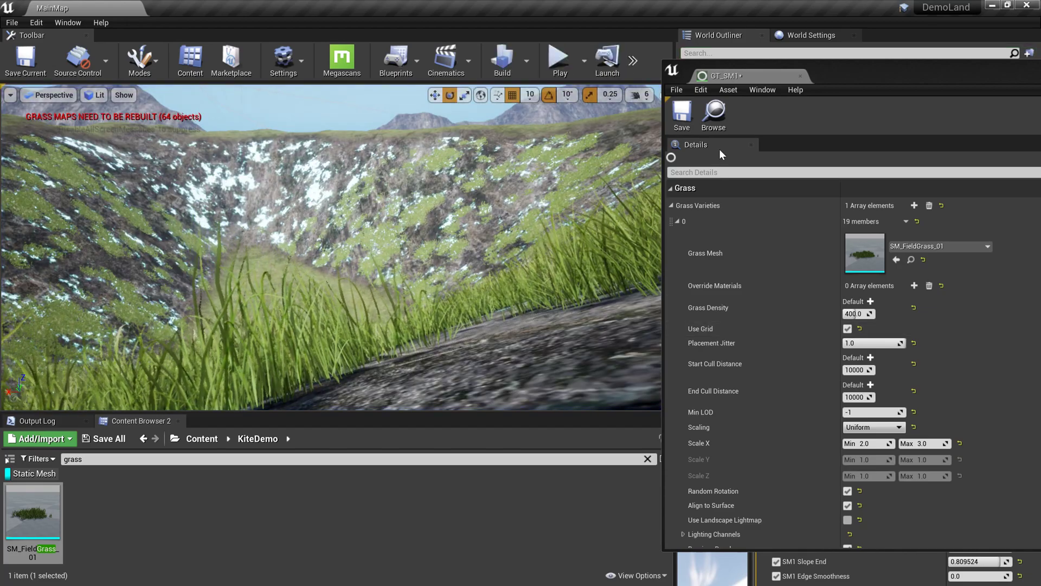
Save GT_SM1 and set the SM1 Debug Mask Intensity to 0.0 in the landscape material instance
{"action": "left_click", "coordinate": [682, 114]}
{"action": "left_click_drag", "start_coordinate": [859, 72], "coordinate": [849, 514]}
{"action": "left_click_drag", "start_coordinate": [886, 343], "coordinate": [855, 37]}
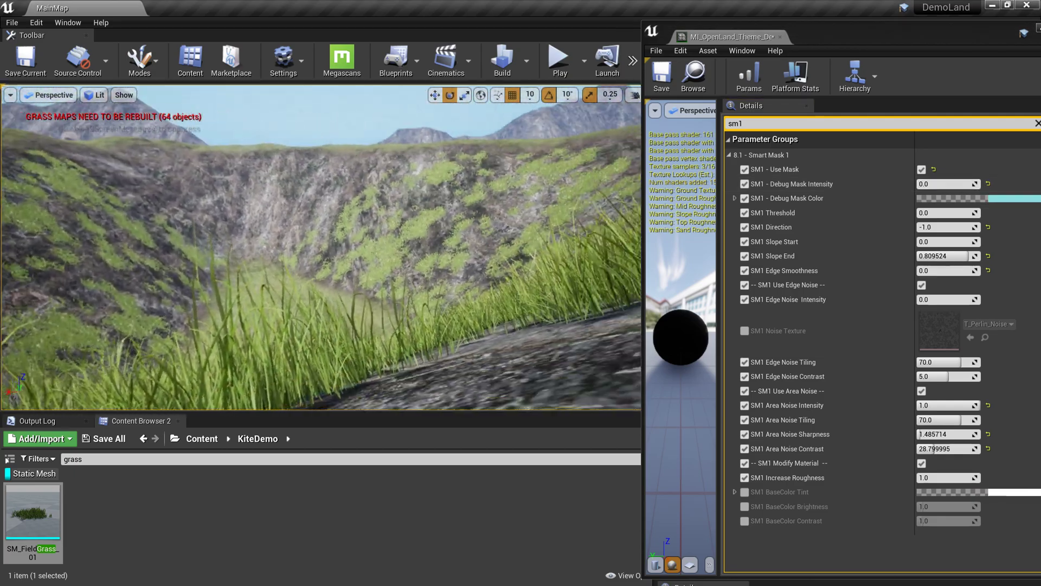
{"action": "right_click_drag", "start_coordinate": [321, 247], "coordinate": [450, 293]}
{"action": "right_click_drag", "start_coordinate": [481, 229], "coordinate": [369, 184]}
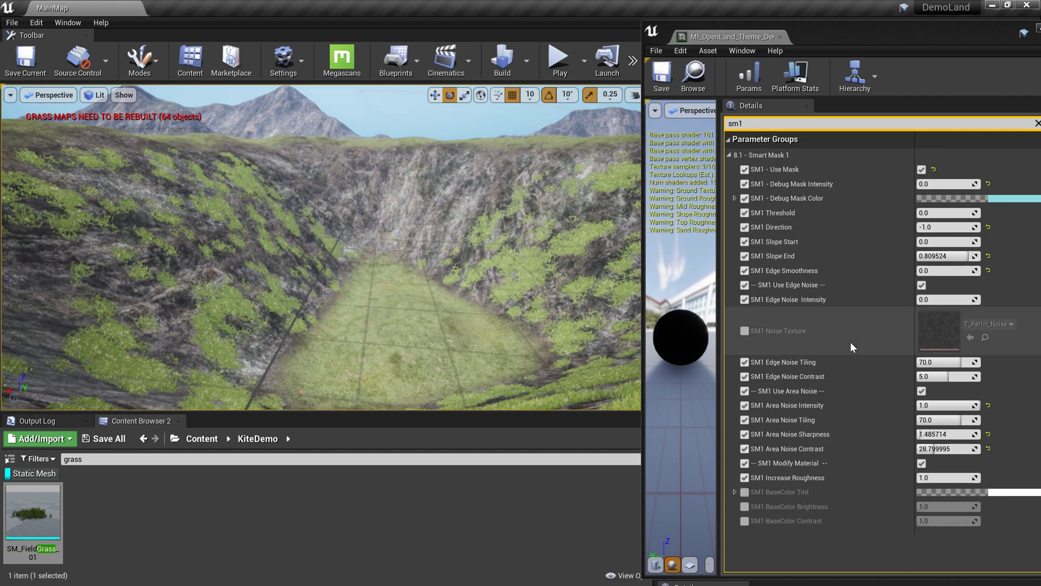
Set both the Start Cull Distance and End Cull Distance of the GT_SM1 grass variety to 30000
{"action": "left_click_drag", "start_coordinate": [844, 41], "coordinate": [604, 38]}
{"action": "double_click", "coordinate": [930, 320]}
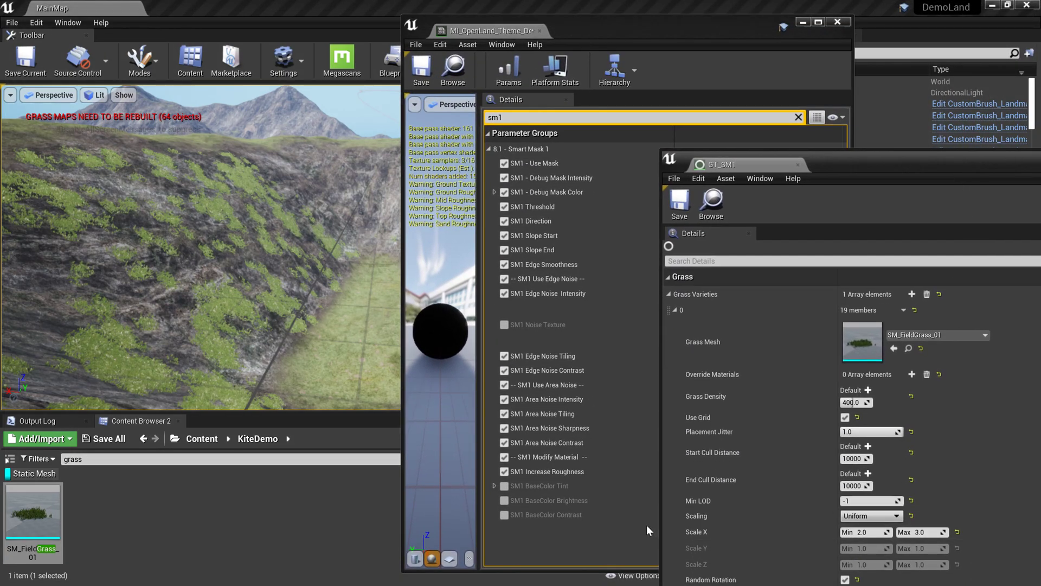
{"action": "left_click_drag", "start_coordinate": [665, 19], "coordinate": [774, 23]}
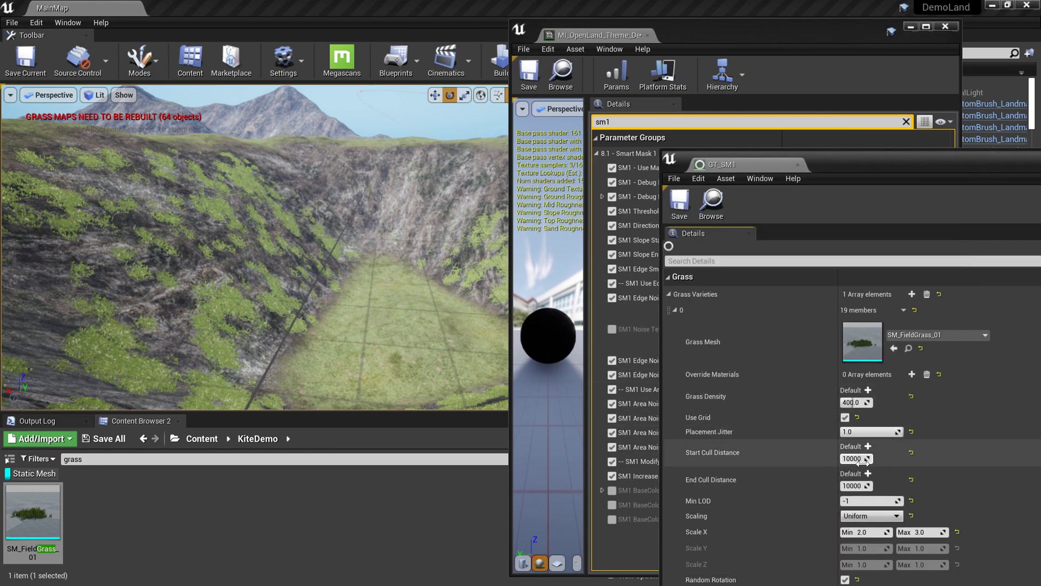
{"action": "type", "text": "0"}
{"action": "key", "text": "Return"}
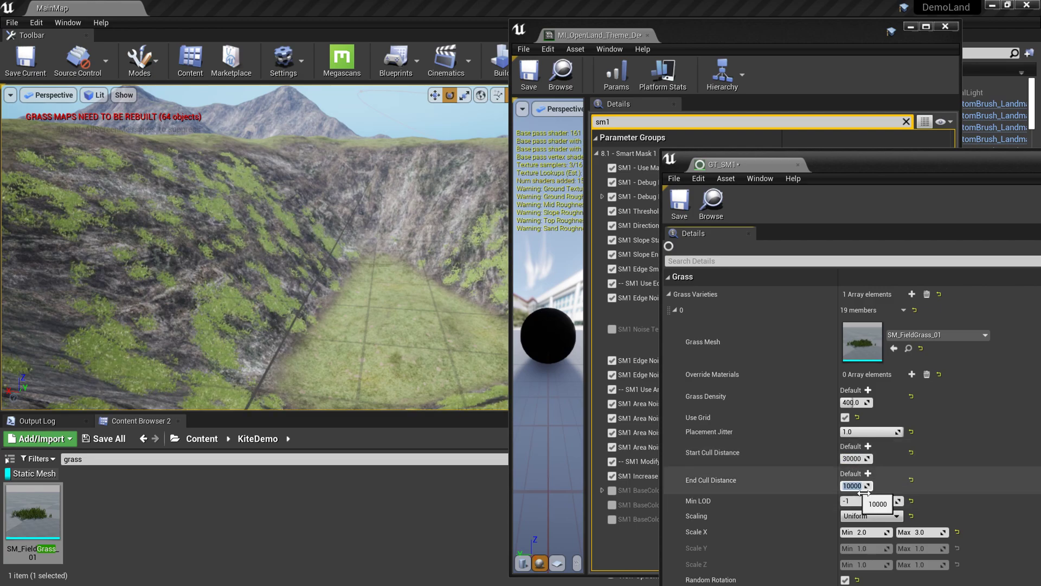
{"action": "type", "text": "30000"}
{"action": "key", "text": "Return"}
{"action": "right_click_drag", "start_coordinate": [434, 376], "coordinate": [255, 309]}
{"action": "right_click_drag", "start_coordinate": [424, 320], "coordinate": [426, 364]}
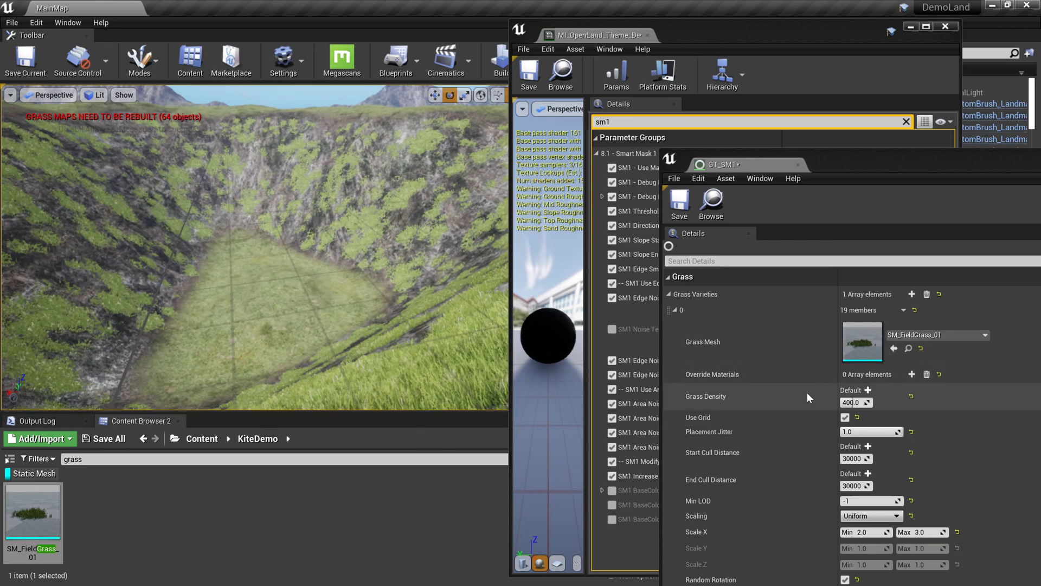
Lower the Grass Density of the GT_SM1 variety to about 186 to thin out the crater grass
{"action": "left_click_drag", "start_coordinate": [864, 402], "coordinate": [853, 403]}
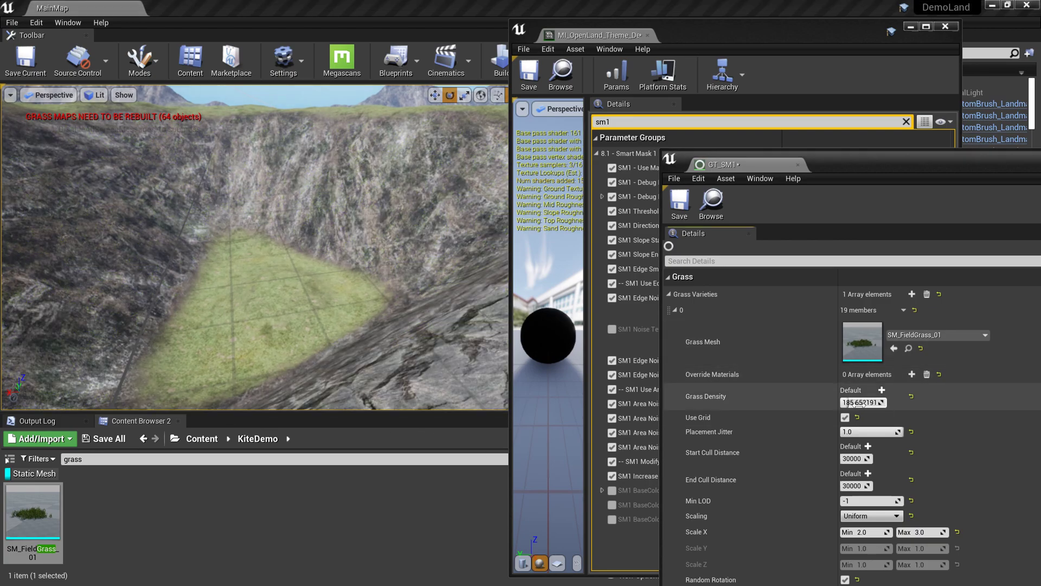
{"action": "right_click_drag", "start_coordinate": [414, 287], "coordinate": [382, 263]}
{"action": "left_click_drag", "start_coordinate": [757, 28], "coordinate": [961, 27]}
{"action": "right_click_drag", "start_coordinate": [434, 245], "coordinate": [575, 287]}
{"action": "right_click_drag", "start_coordinate": [404, 293], "coordinate": [407, 255]}
{"action": "right_click_drag", "start_coordinate": [500, 202], "coordinate": [412, 209]}
{"action": "right_click_drag", "start_coordinate": [396, 257], "coordinate": [393, 260]}
Filter the material instance parameters by "sm2" and enable SM2 - Use Mask
{"action": "left_click_drag", "start_coordinate": [941, 37], "coordinate": [886, 34]}
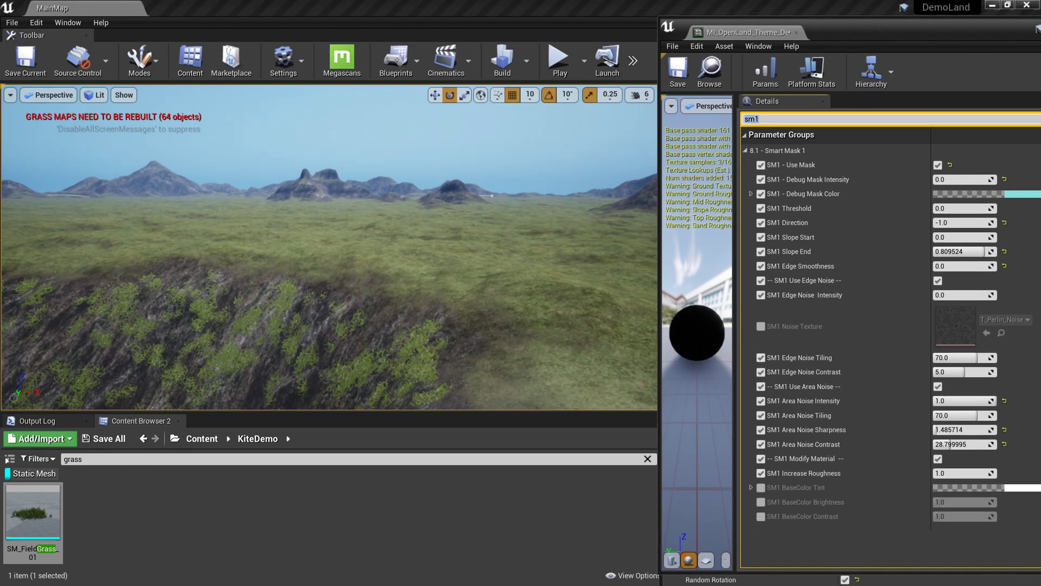
{"action": "left_click", "coordinate": [938, 165]}
{"action": "left_click", "coordinate": [971, 120]}
{"action": "type", "text": "sm2"}
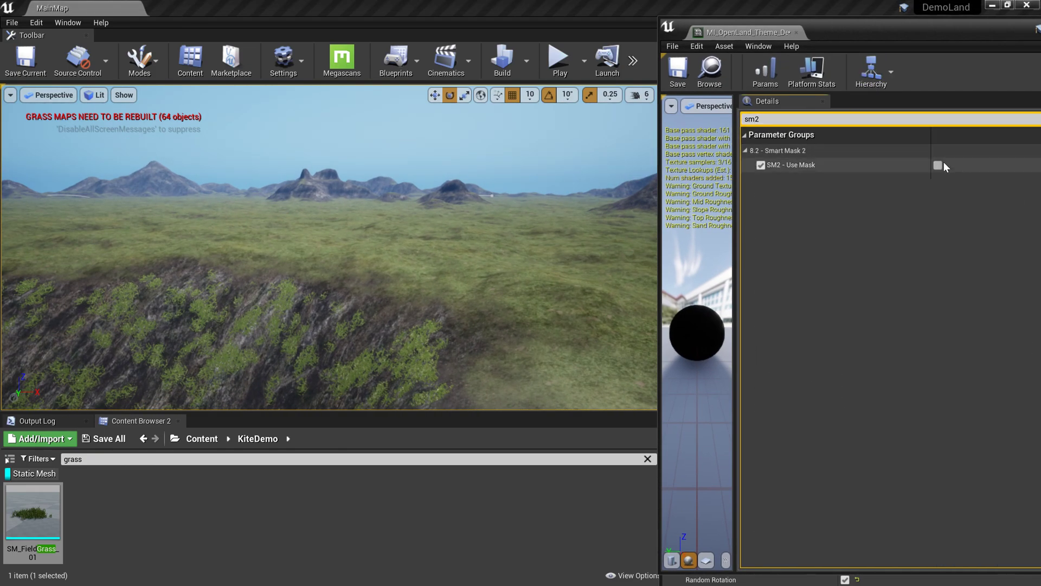
{"action": "left_click", "coordinate": [938, 165]}
{"action": "left_click_drag", "start_coordinate": [980, 34], "coordinate": [947, 36]}
{"action": "mouse_move", "coordinate": [396, 258]}
{"action": "right_mouse_down"}
{"action": "mouse_move", "coordinate": [356, 268]}
{"action": "mouse_move", "coordinate": [398, 243]}
{"action": "right_mouse_up"}
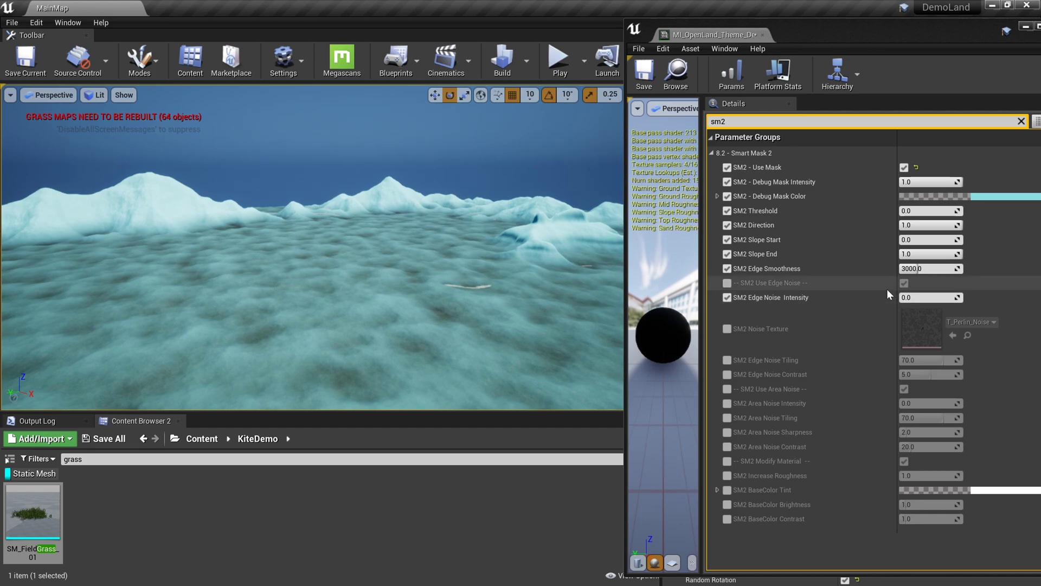
Restrict Smart Mask 2 to the mountain peaks with Threshold about 3111, Edge Noise Intensity 1.0 and Edge Smoothness 15000
{"action": "mouse_move", "coordinate": [921, 211]}
{"action": "left_mouse_down"}
{"action": "mouse_move", "coordinate": [960, 211]}
{"action": "mouse_move", "coordinate": [920, 212]}
{"action": "left_mouse_up"}
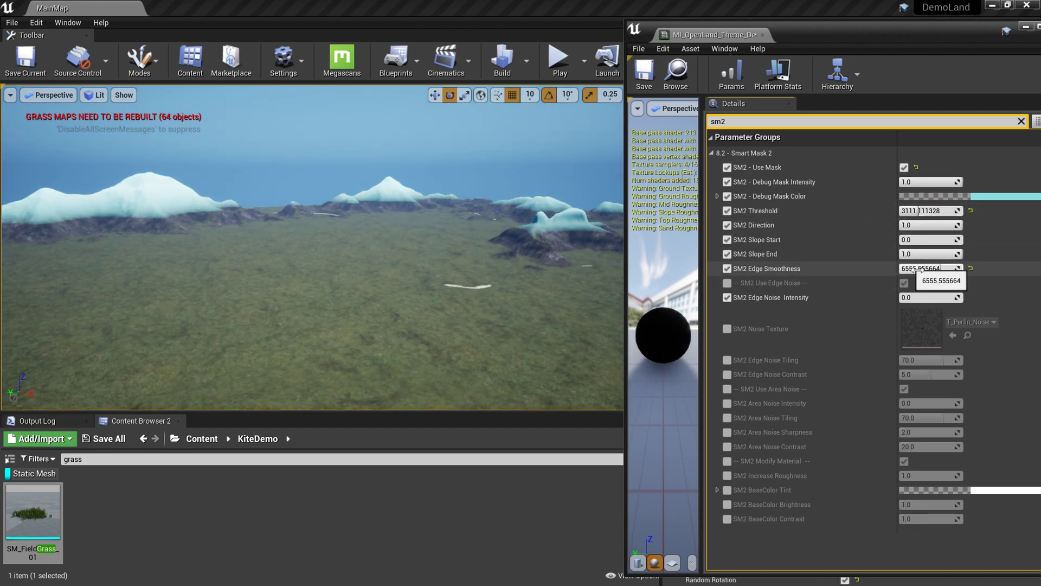
{"action": "left_click_drag", "start_coordinate": [951, 271], "coordinate": [952, 274]}
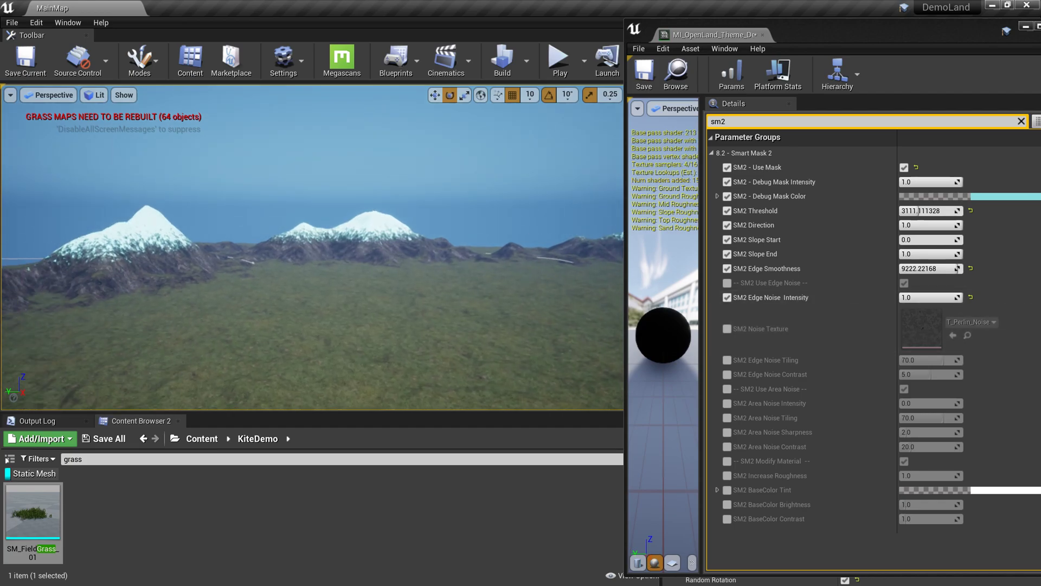
{"action": "left_click", "coordinate": [922, 268]}
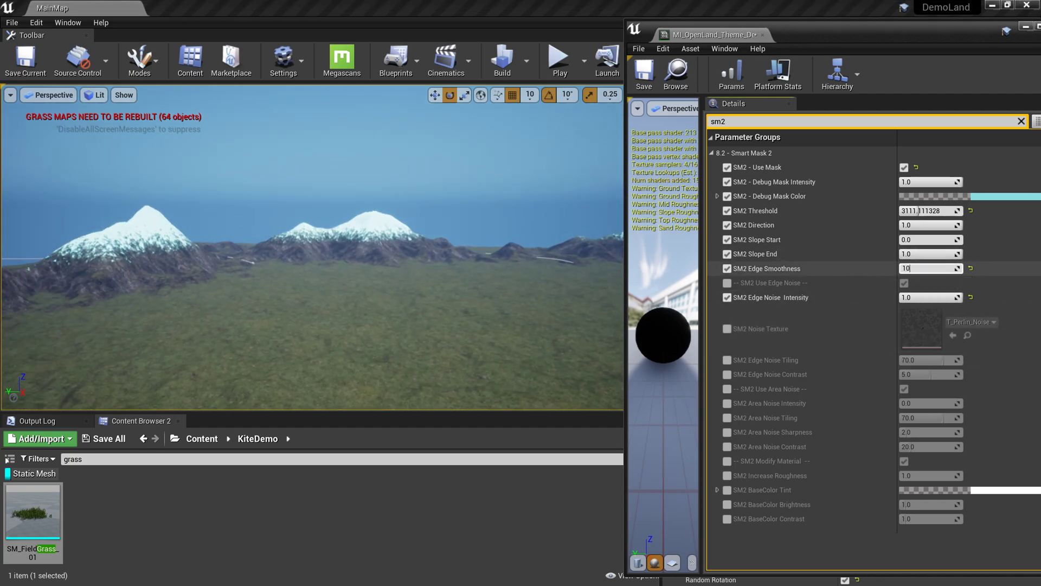
{"action": "type", "text": "15000"}
{"action": "key", "text": "Return"}
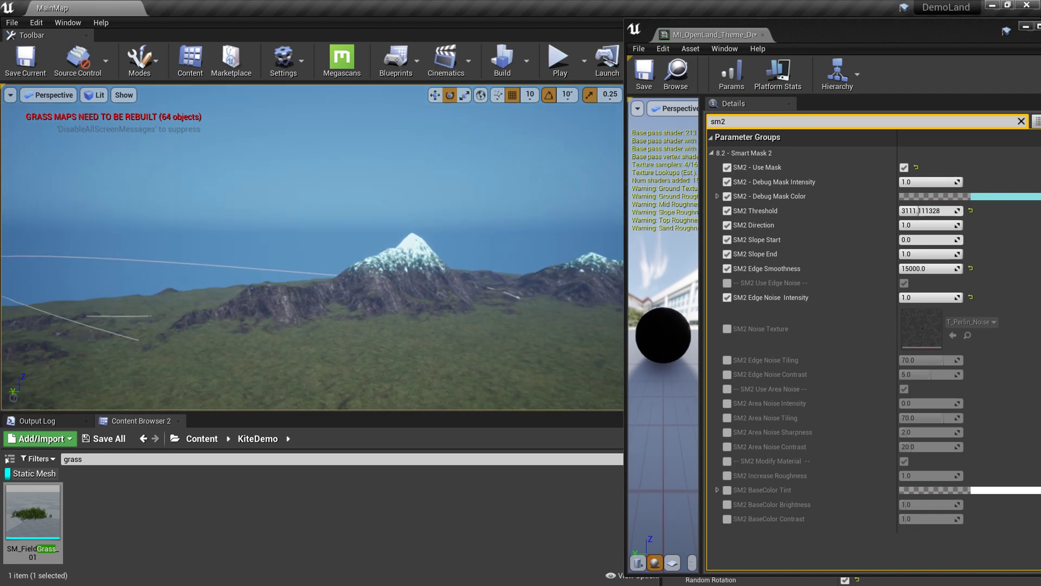
{"action": "right_click_drag", "start_coordinate": [327, 250], "coordinate": [490, 249]}
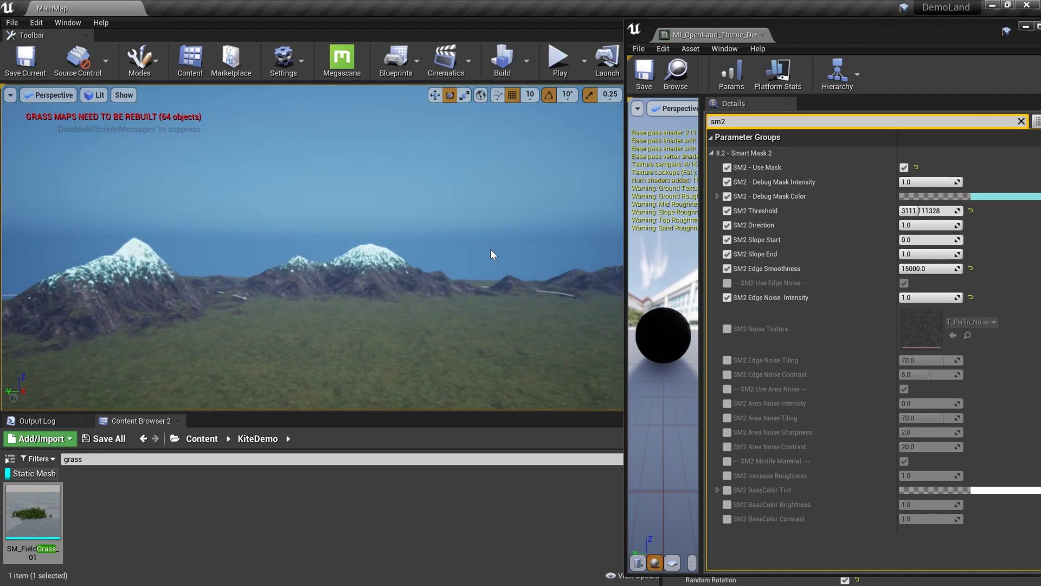
Change the SM2 Debug Mask Color to a near-white by lowering its saturation to about 0.08
{"action": "left_click", "coordinate": [1008, 196]}
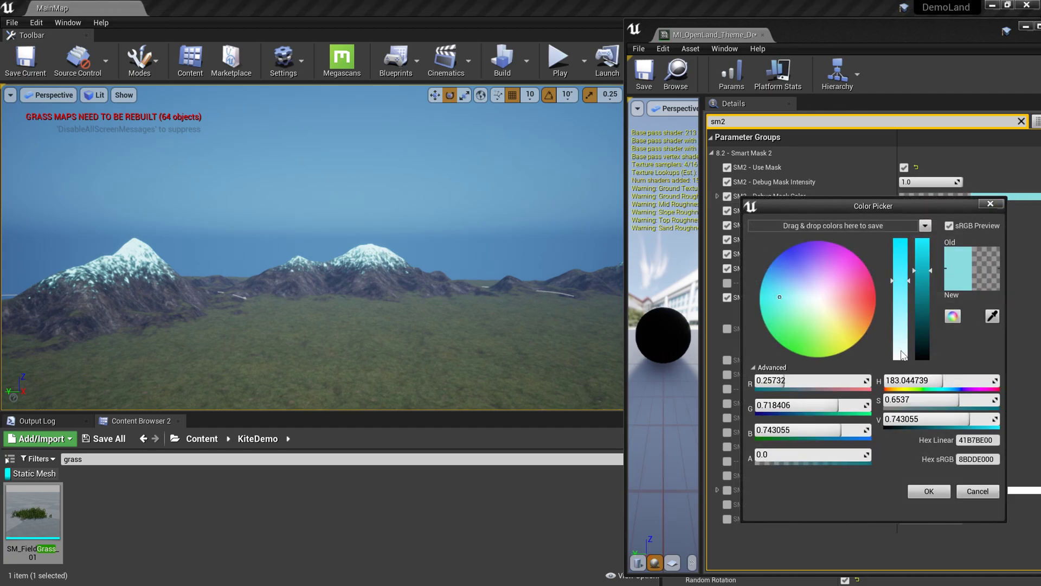
{"action": "left_click_drag", "start_coordinate": [901, 322], "coordinate": [902, 354]}
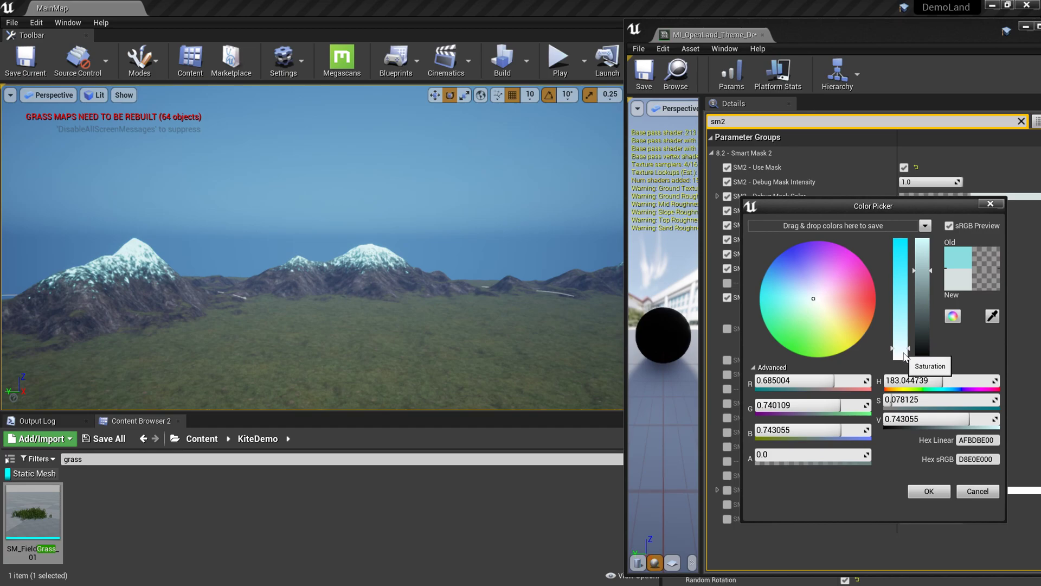
{"action": "left_click", "coordinate": [929, 491]}
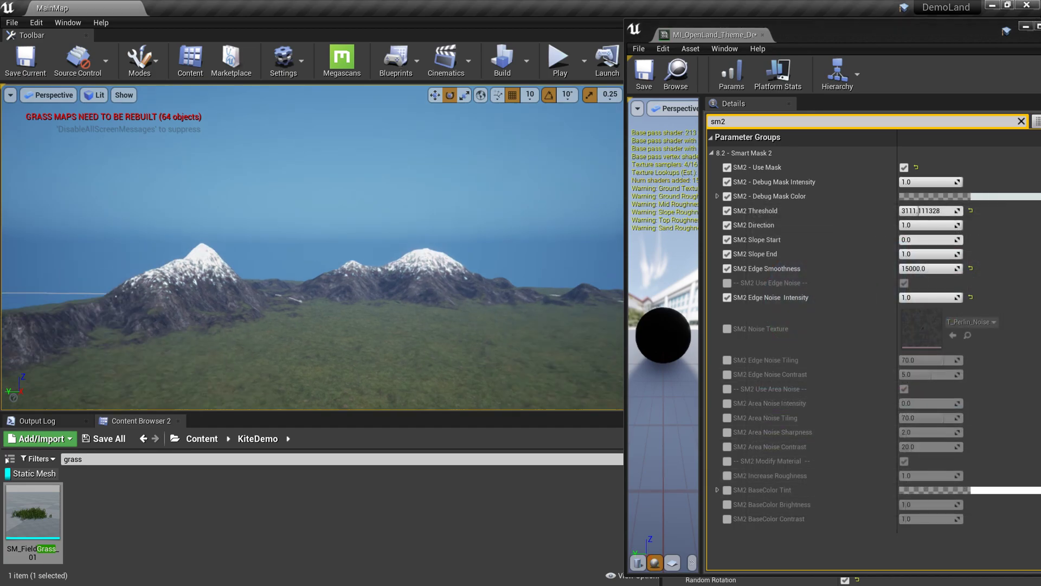
Play-test the level to examine the snow-capped peaks from the ground, then stop the session
{"action": "mouse_move", "coordinate": [312, 247]}
{"action": "right_mouse_down"}
{"action": "mouse_move", "coordinate": [503, 246]}
{"action": "mouse_move", "coordinate": [318, 236]}
{"action": "right_mouse_up"}
{"action": "right_click_drag", "start_coordinate": [481, 253], "coordinate": [574, 322]}
{"action": "key", "text": "alt+p"}
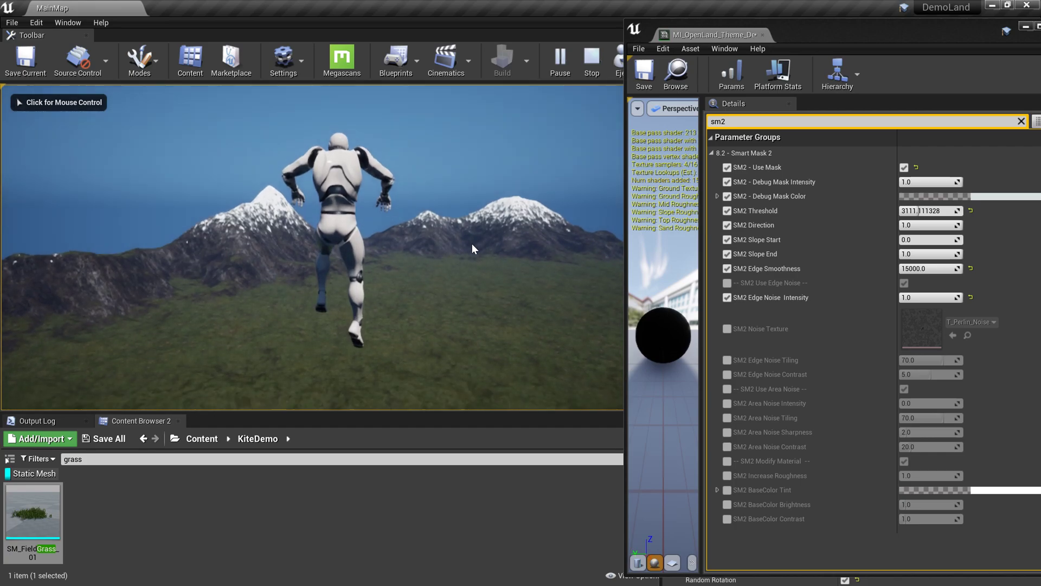
{"action": "left_click", "coordinate": [472, 245]}
{"action": "key", "text": "Escape"}
{"action": "mouse_move", "coordinate": [378, 237]}
{"action": "right_mouse_down"}
{"action": "mouse_move", "coordinate": [217, 246]}
{"action": "mouse_move", "coordinate": [404, 263]}
{"action": "mouse_move", "coordinate": [298, 258]}
{"action": "mouse_move", "coordinate": [450, 238]}
{"action": "mouse_move", "coordinate": [421, 267]}
{"action": "mouse_move", "coordinate": [383, 253]}
{"action": "right_mouse_up"}
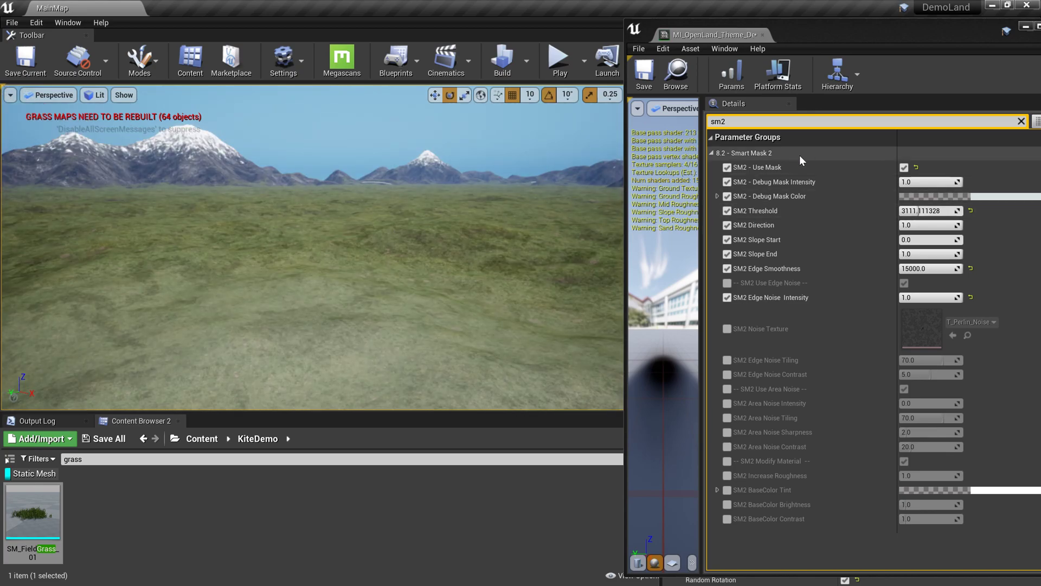
Filter the material instance parameters by "sm3" and enable SM3 - Use Mask
{"action": "left_click", "coordinate": [757, 122]}
{"action": "key", "text": "BackSpace"}
{"action": "type", "text": "3"}
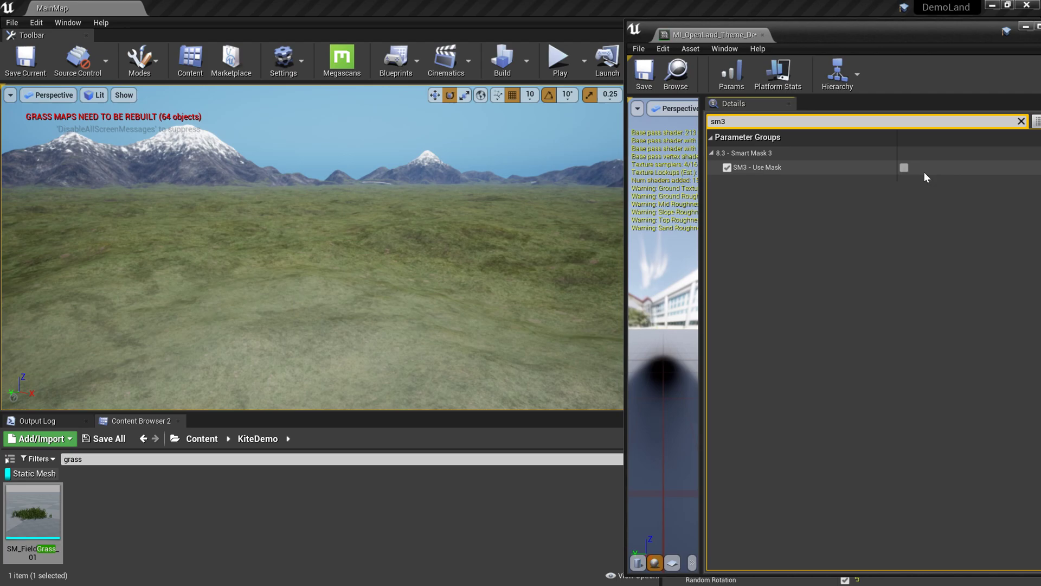
{"action": "left_click", "coordinate": [904, 168]}
{"action": "right_click_drag", "start_coordinate": [576, 258], "coordinate": [579, 258]}
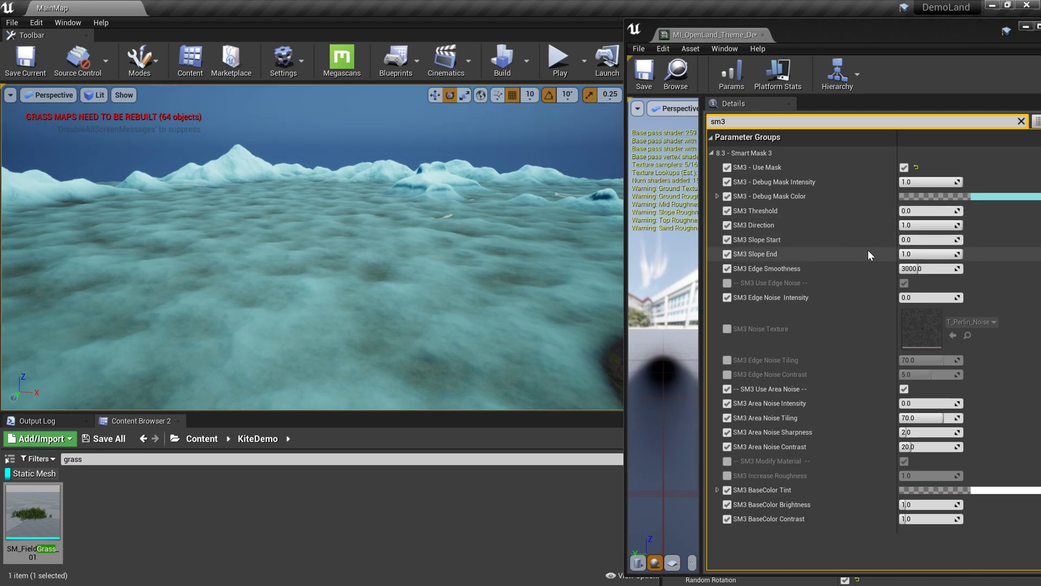
Limit Smart Mask 3 to the flat ground with Slope Start about 0.863 and Edge Smoothness about 1032
{"action": "left_click_drag", "start_coordinate": [917, 241], "coordinate": [925, 239]}
{"action": "mouse_move", "coordinate": [915, 241]}
{"action": "left_mouse_down"}
{"action": "mouse_move", "coordinate": [949, 241]}
{"action": "mouse_move", "coordinate": [917, 246]}
{"action": "left_mouse_up"}
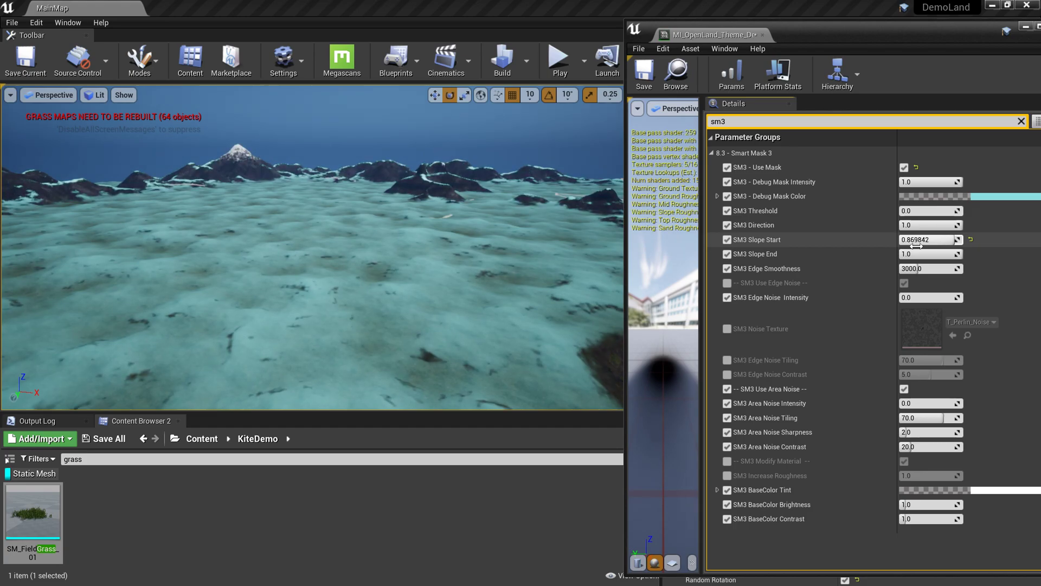
{"action": "right_click_drag", "start_coordinate": [380, 244], "coordinate": [336, 244]}
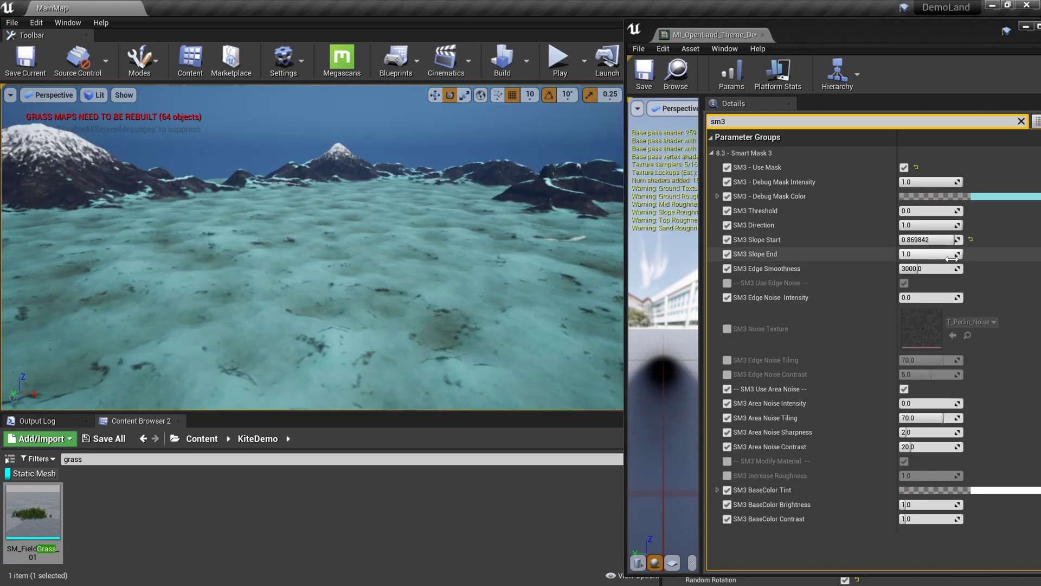
{"action": "mouse_move", "coordinate": [941, 239]}
{"action": "left_mouse_down"}
{"action": "mouse_move", "coordinate": [963, 241]}
{"action": "mouse_move", "coordinate": [951, 240]}
{"action": "left_mouse_up"}
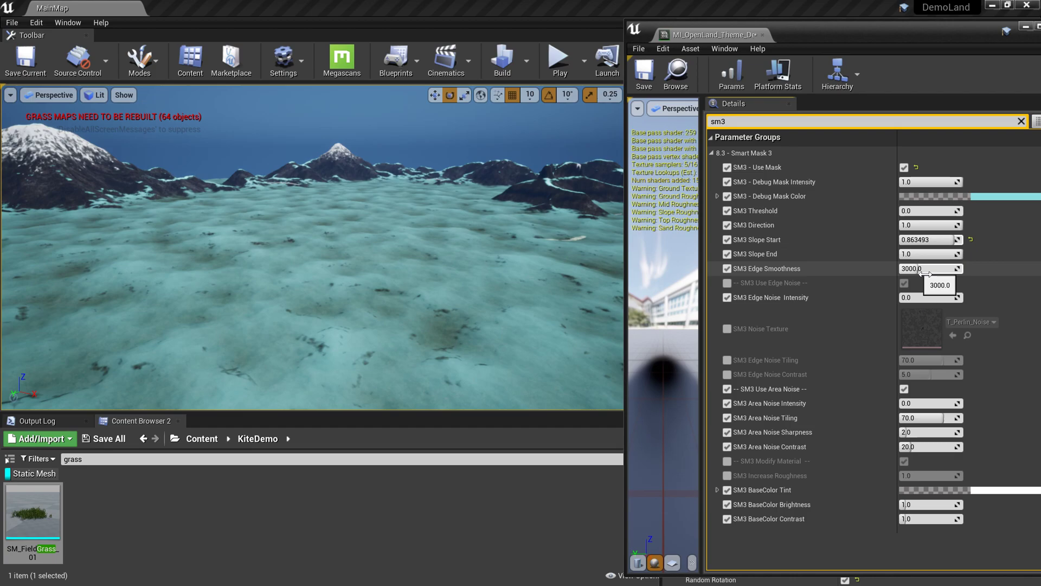
{"action": "left_click_drag", "start_coordinate": [905, 269], "coordinate": [925, 273]}
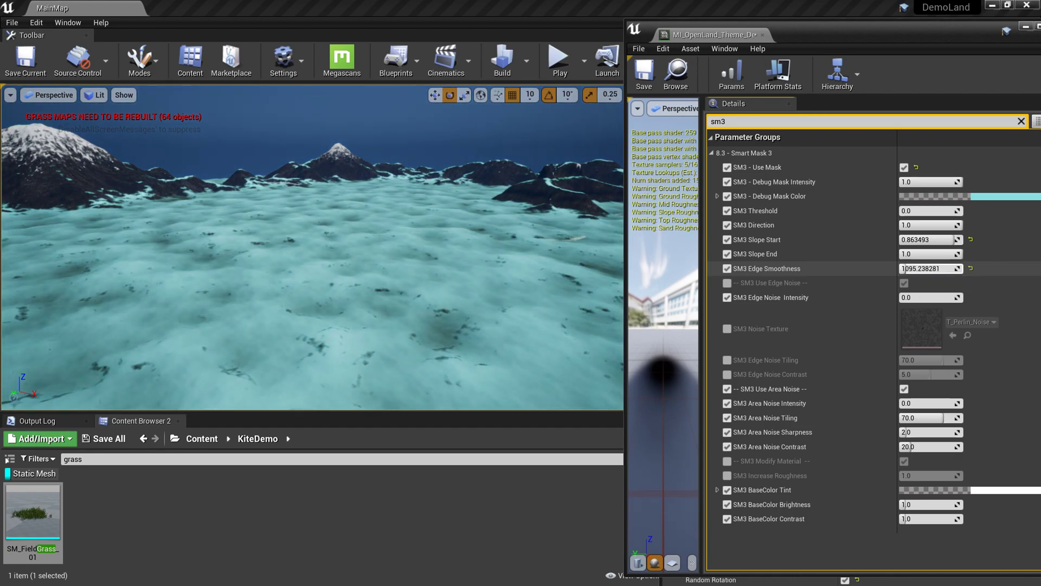
{"action": "right_click_drag", "start_coordinate": [537, 294], "coordinate": [441, 269]}
{"action": "right_click_drag", "start_coordinate": [343, 209], "coordinate": [343, 204]}
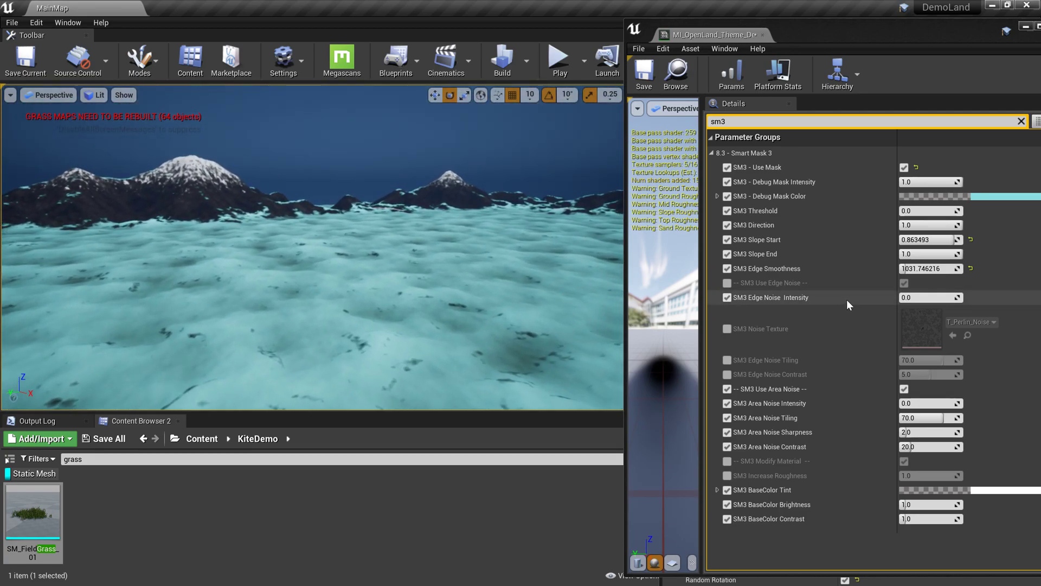
Break Smart Mask 3 into scattered patches with Area Noise Intensity 1.0 and Area Noise Sharpness about 2.29
{"action": "left_click_drag", "start_coordinate": [916, 403], "coordinate": [939, 403]}
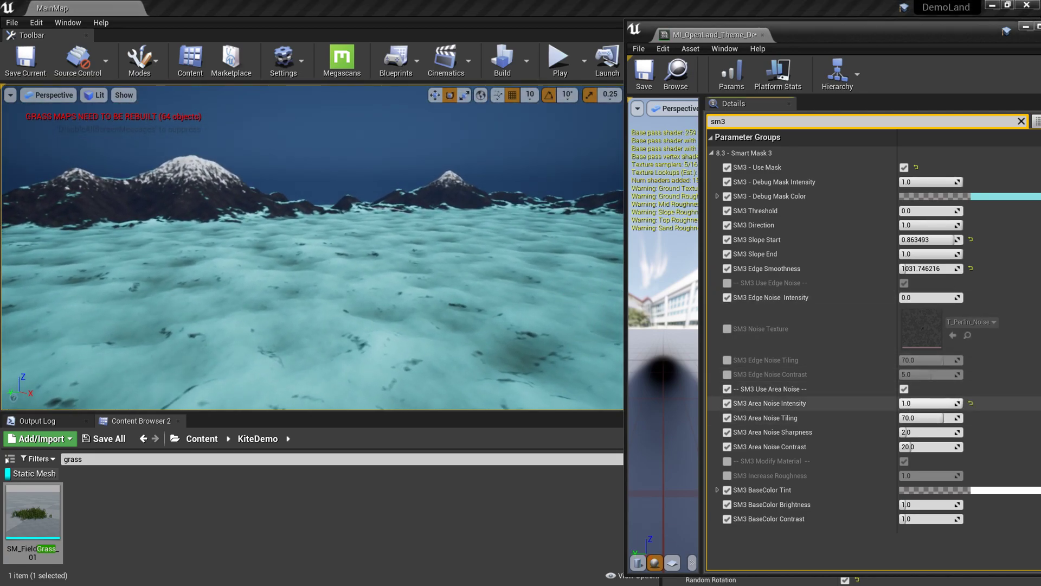
{"action": "right_click_drag", "start_coordinate": [483, 319], "coordinate": [341, 350]}
{"action": "left_click_drag", "start_coordinate": [922, 433], "coordinate": [944, 432]}
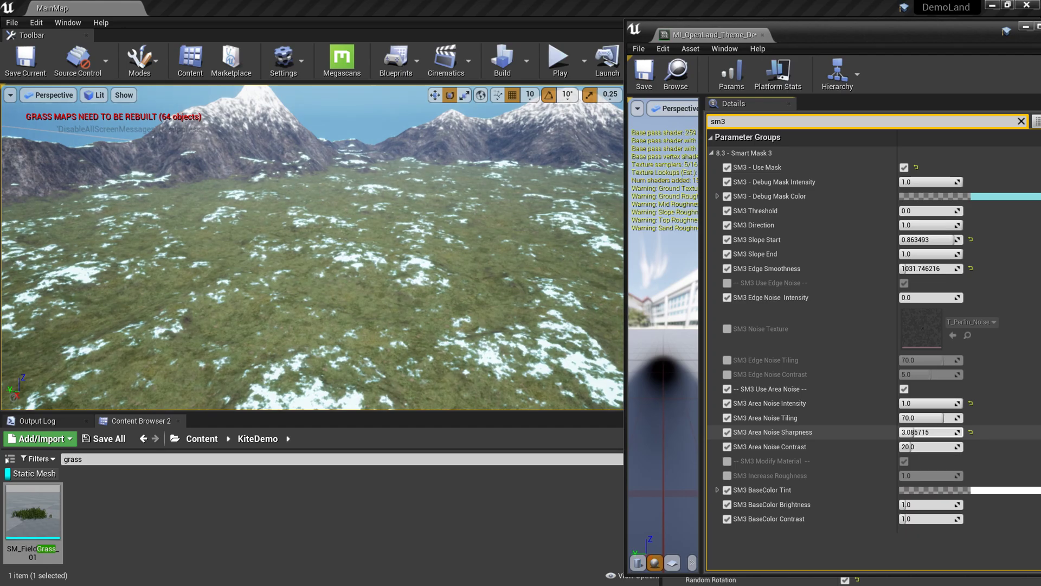
{"action": "right_click_drag", "start_coordinate": [312, 247], "coordinate": [179, 179]}
{"action": "right_click_drag", "start_coordinate": [570, 247], "coordinate": [311, 238]}
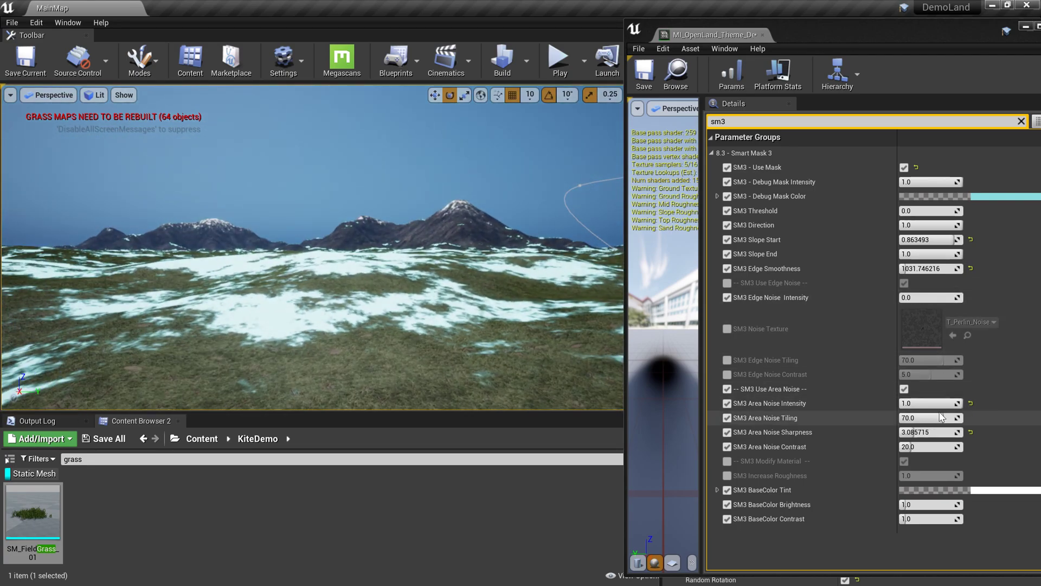
{"action": "left_click_drag", "start_coordinate": [930, 432], "coordinate": [923, 434]}
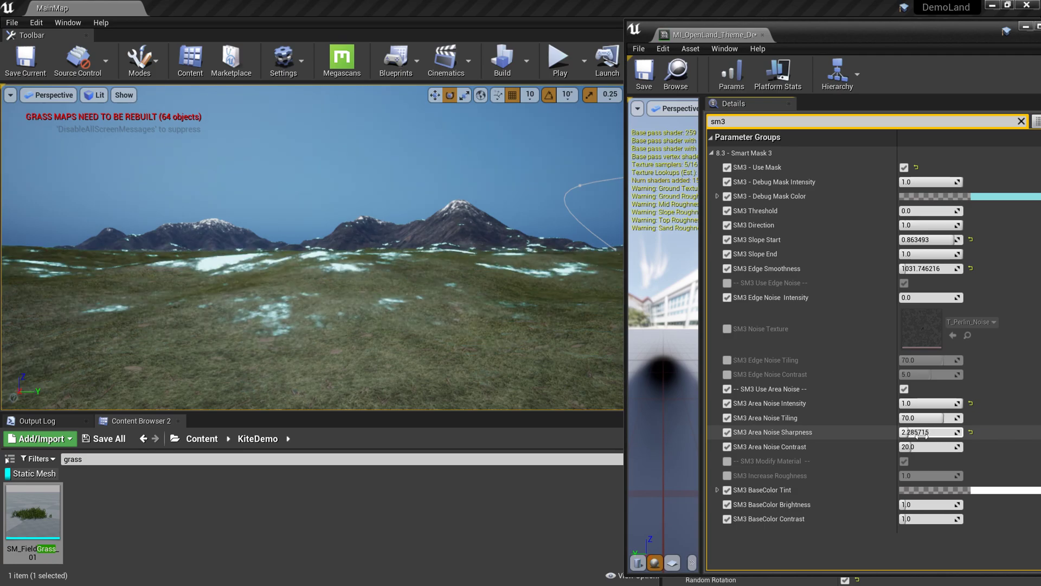
{"action": "right_click_drag", "start_coordinate": [407, 215], "coordinate": [195, 244]}
{"action": "right_click_drag", "start_coordinate": [304, 214], "coordinate": [293, 213]}
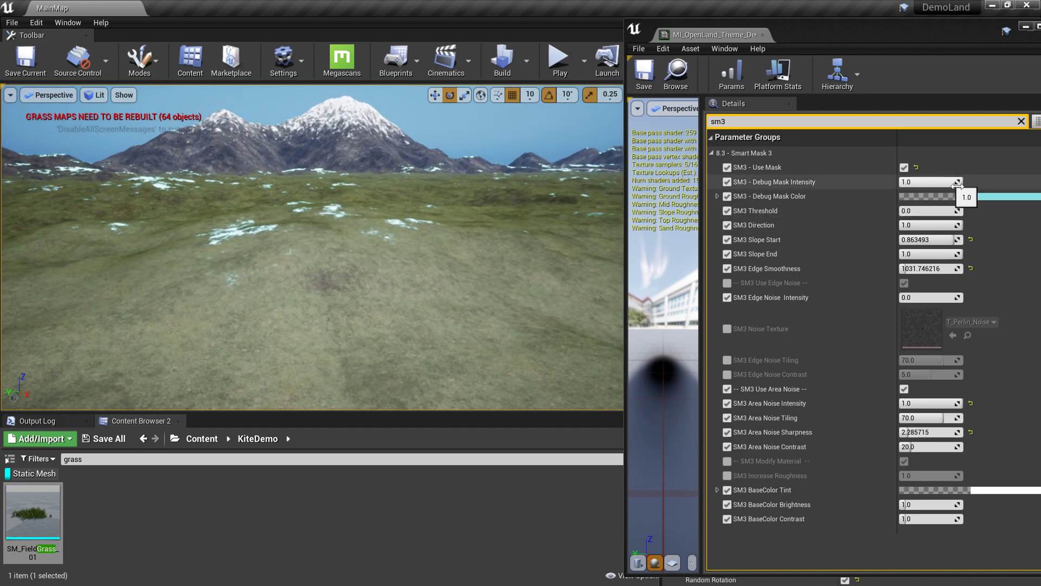
Set the SM3 Debug Mask Intensity to 0 and raise SM3 BaseColor Brightness to about 2.21
{"action": "left_click_drag", "start_coordinate": [961, 185], "coordinate": [957, 185]}
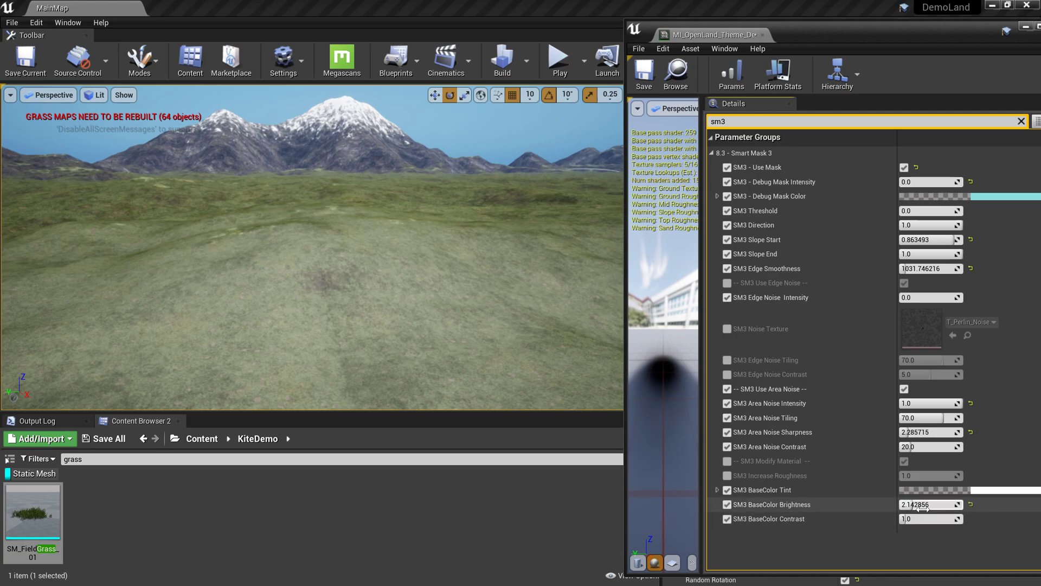
{"action": "mouse_move", "coordinate": [326, 276]}
{"action": "right_mouse_down"}
{"action": "mouse_move", "coordinate": [369, 303]}
{"action": "mouse_move", "coordinate": [347, 274]}
{"action": "mouse_move", "coordinate": [326, 276]}
{"action": "right_mouse_up"}
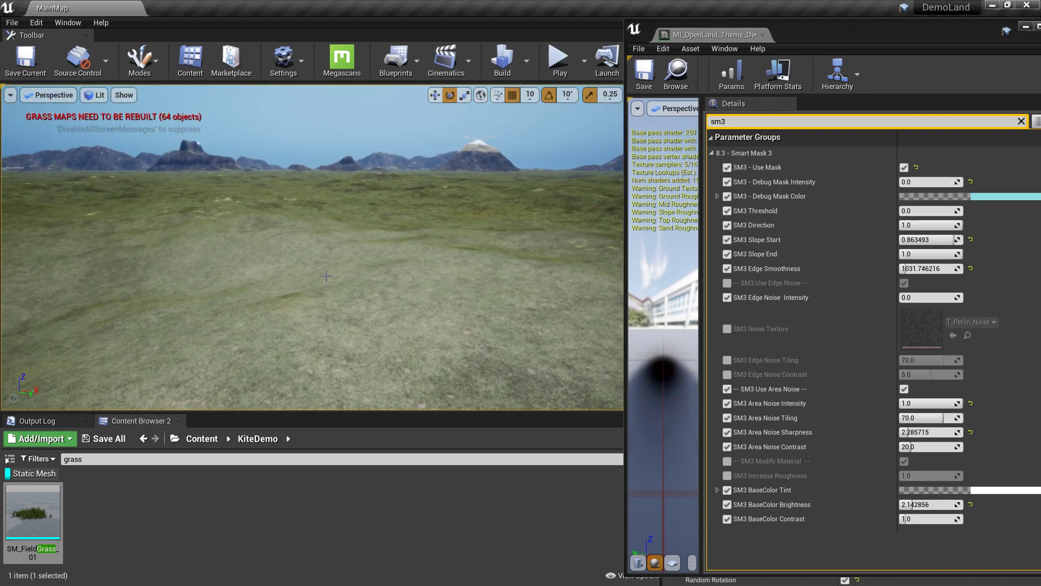
{"action": "left_click_drag", "start_coordinate": [913, 504], "coordinate": [914, 504]}
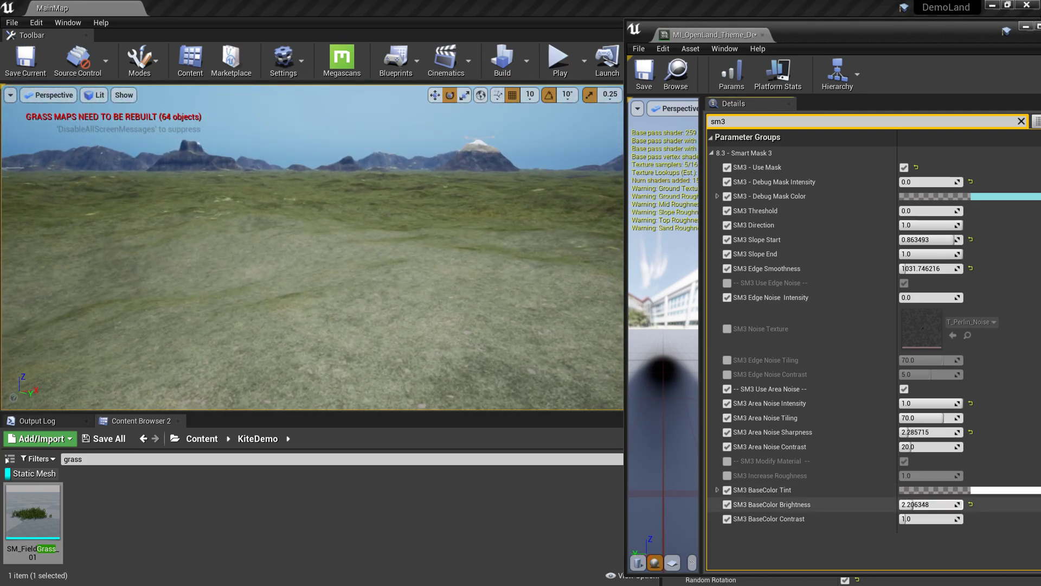
{"action": "key", "text": "w"}
{"action": "right_click_drag", "start_coordinate": [326, 276], "coordinate": [312, 230]}
{"action": "right_click_drag", "start_coordinate": [403, 228], "coordinate": [247, 225]}
{"action": "right_click_drag", "start_coordinate": [317, 230], "coordinate": [326, 232]}
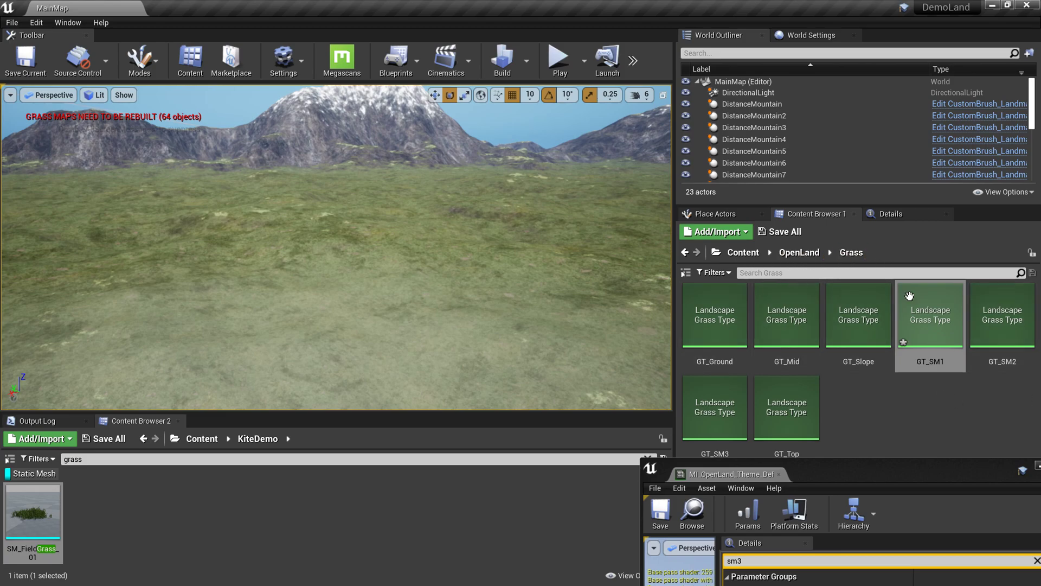
Open the GT_SM3 grass type and add a grass variety that uses the SM_FieldGrass_01 mesh
{"action": "double_click", "coordinate": [715, 409]}
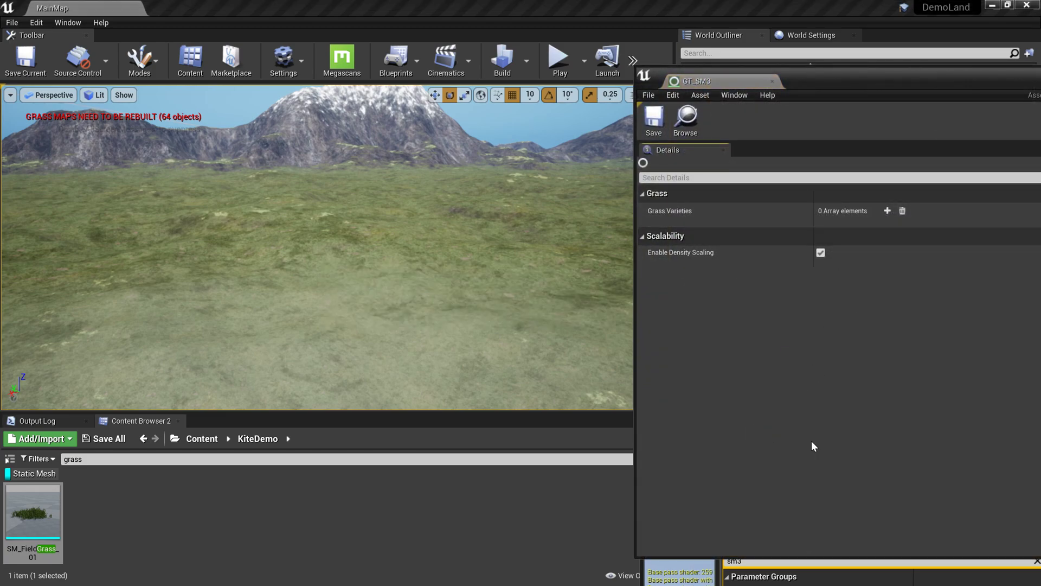
{"action": "left_click", "coordinate": [887, 210]}
{"action": "left_click", "coordinate": [650, 227]}
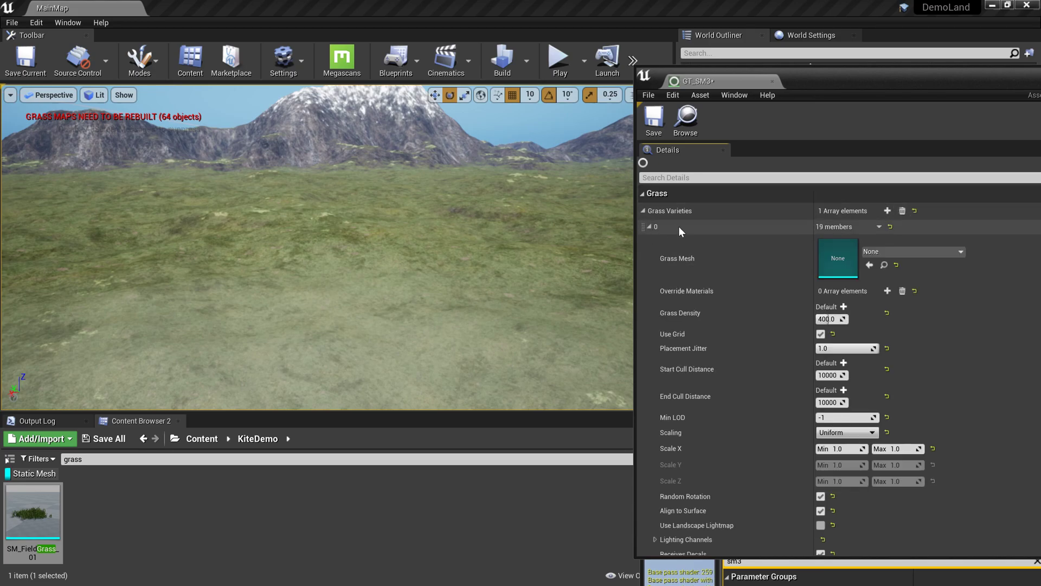
{"action": "left_click", "coordinate": [50, 523]}
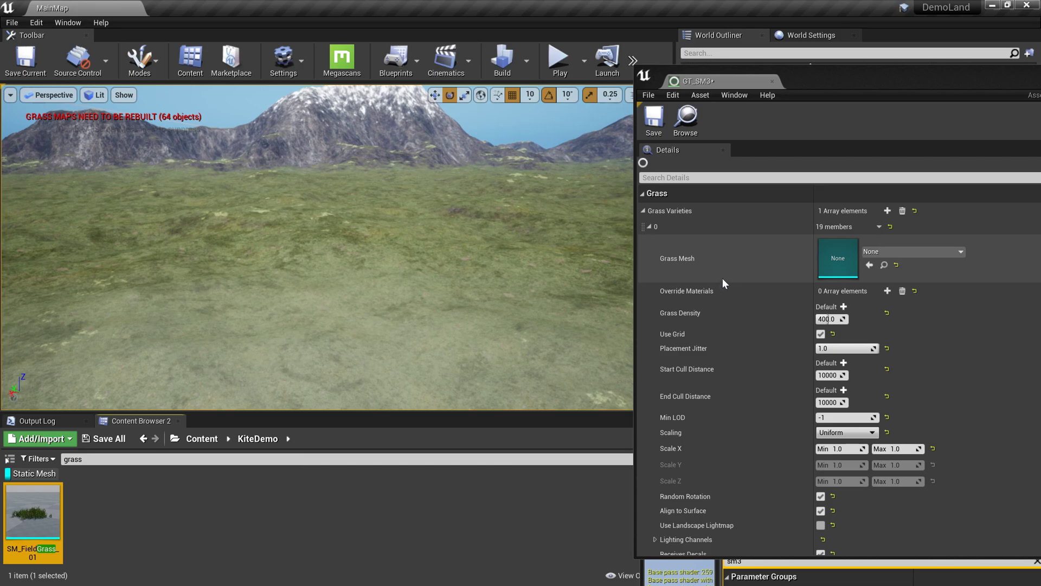
{"action": "left_click", "coordinate": [870, 265]}
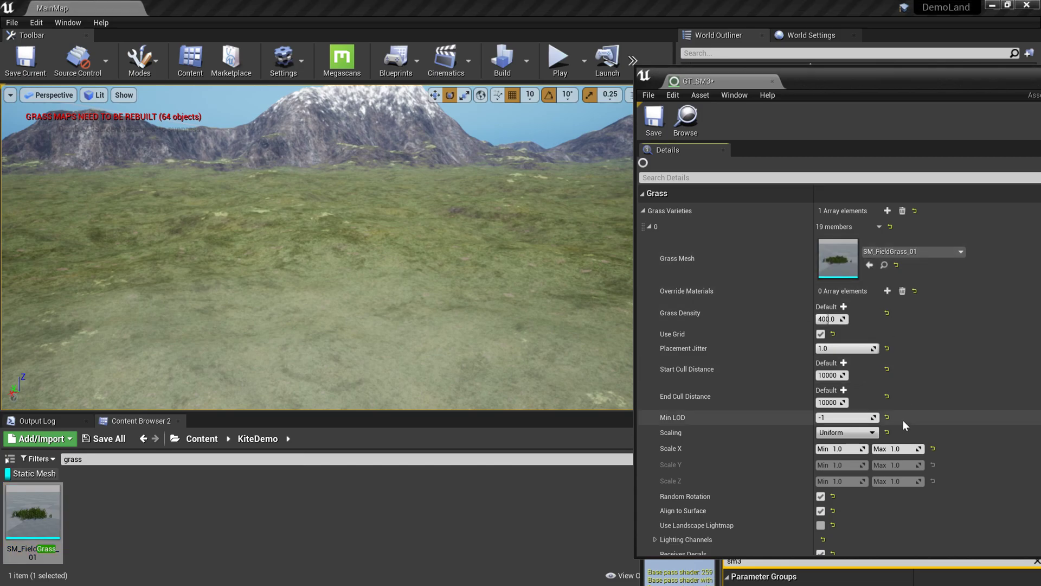
Set the Scale X of the GT_SM3 variety to Min 2 and Max 3
{"action": "scroll", "coordinate": [881, 429], "scroll_direction": "down", "scroll_amount": 3}
{"action": "left_click", "coordinate": [895, 449]}
{"action": "type", "text": "3"}
{"action": "key", "text": "Return"}
{"action": "type", "text": "2"}
{"action": "key", "text": "Return"}
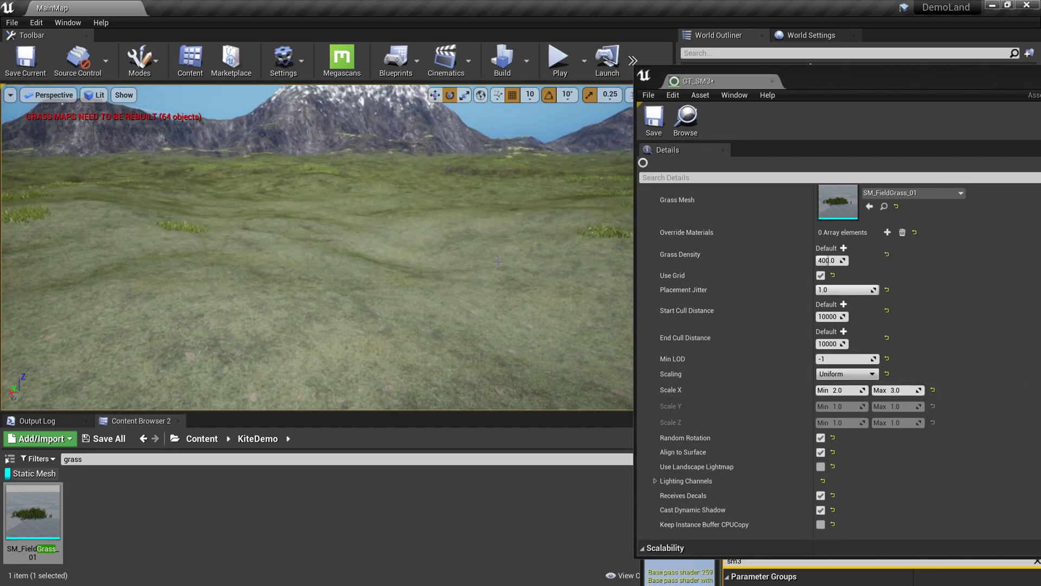
Play-test the level to examine the scaled grass patches placed by Smart Mask 3
{"action": "key", "text": "alt+p"}
{"action": "key", "text": "w"}
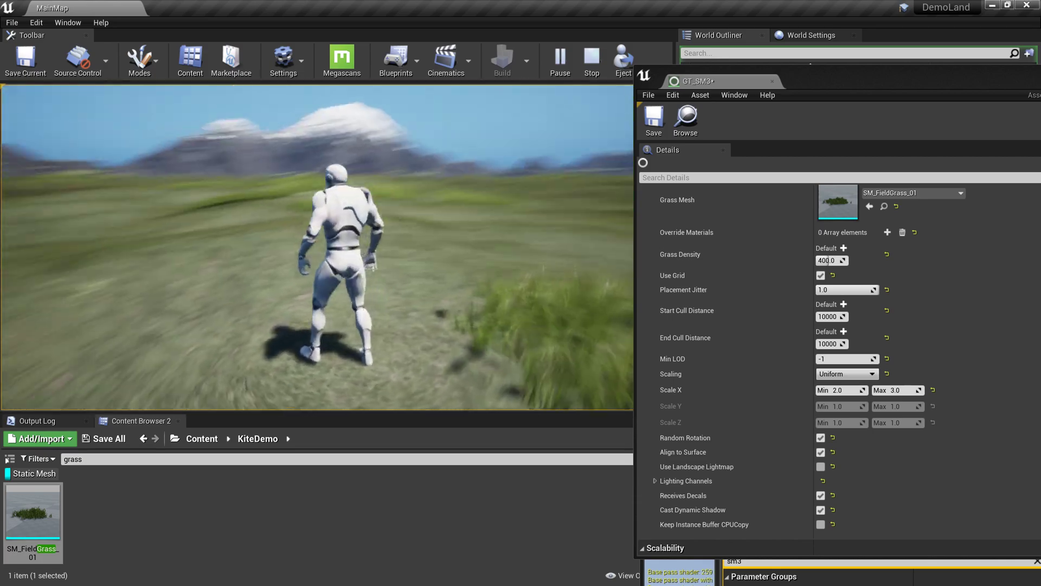
{"action": "key", "text": "Escape"}
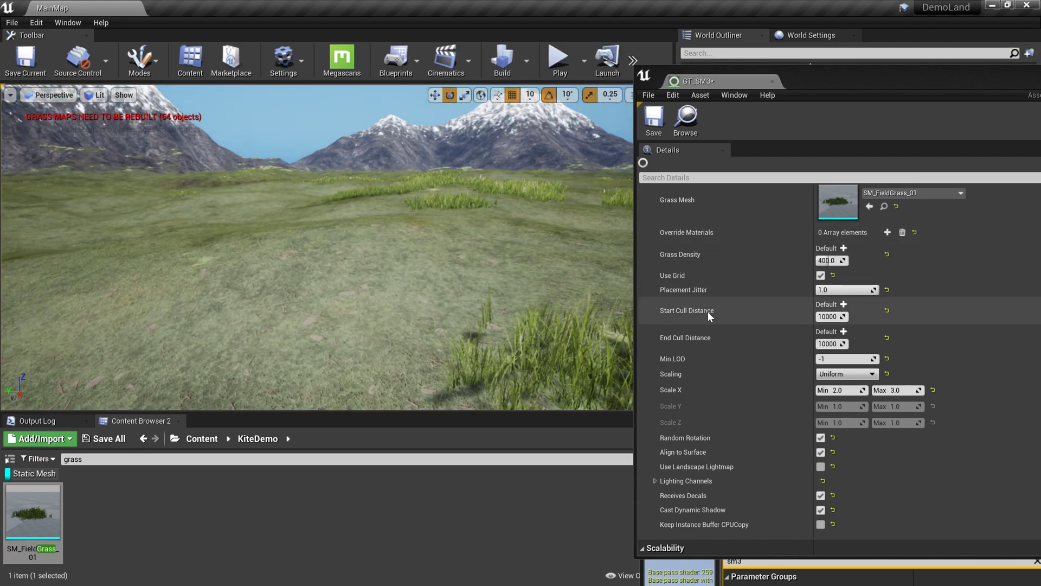
Search the KiteDemo content for "tree" and assign ScotsPine_01 as the Grass Mesh of the GT_SM3 variety
{"action": "left_click", "coordinate": [434, 459]}
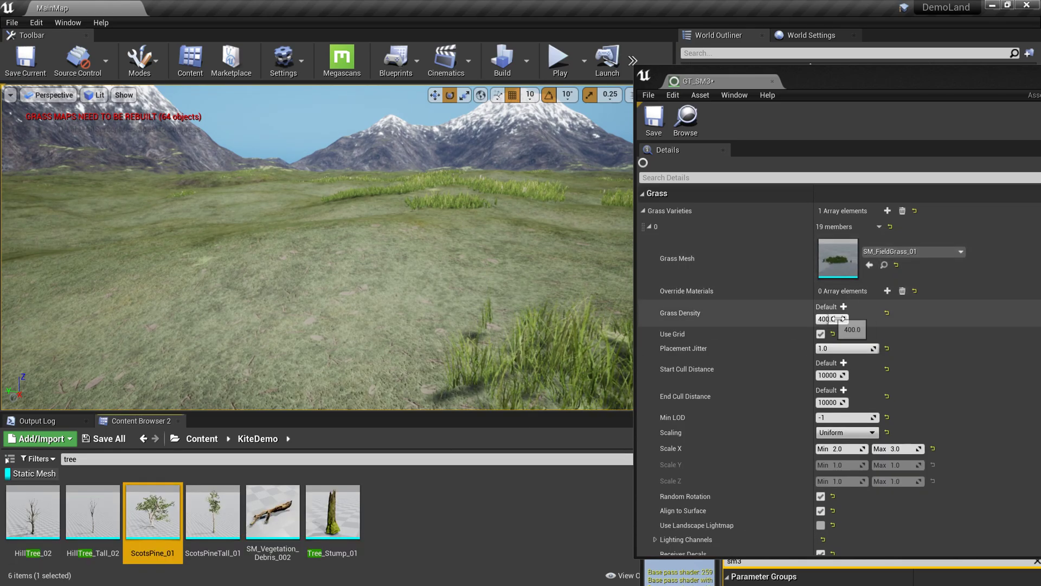
{"action": "left_click", "coordinate": [827, 319]}
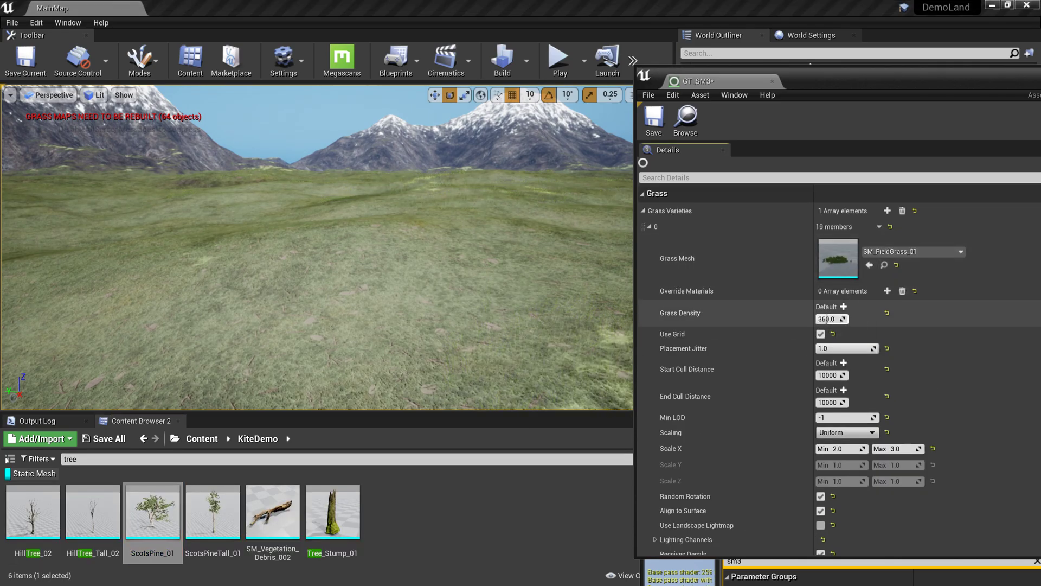
{"action": "left_click", "coordinate": [870, 265]}
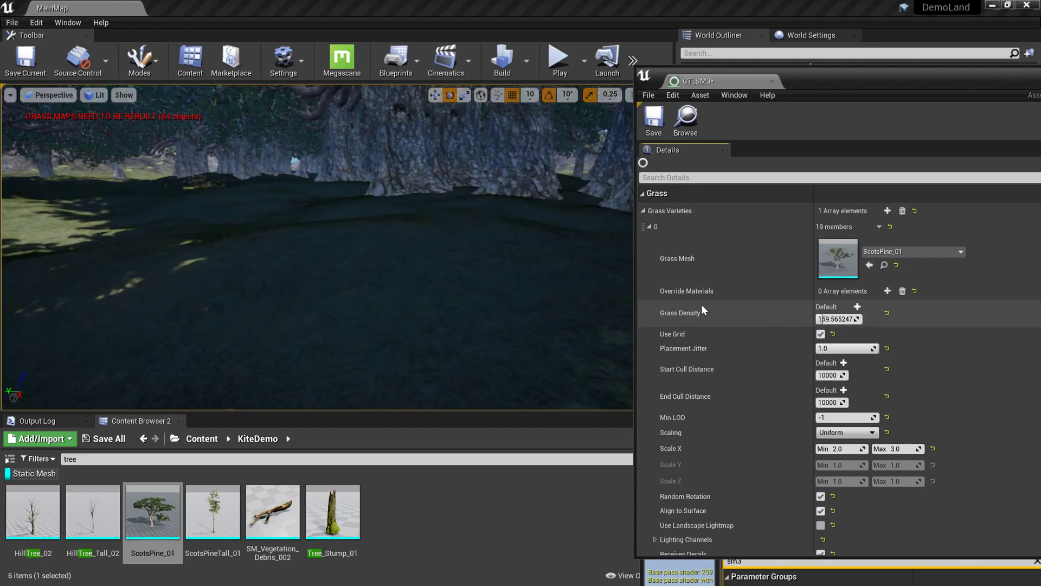
Lower the Grass Density of the ScotsPine_01 variety to 1 and inspect the tree spacing
{"action": "left_click_drag", "start_coordinate": [828, 320], "coordinate": [818, 321]}
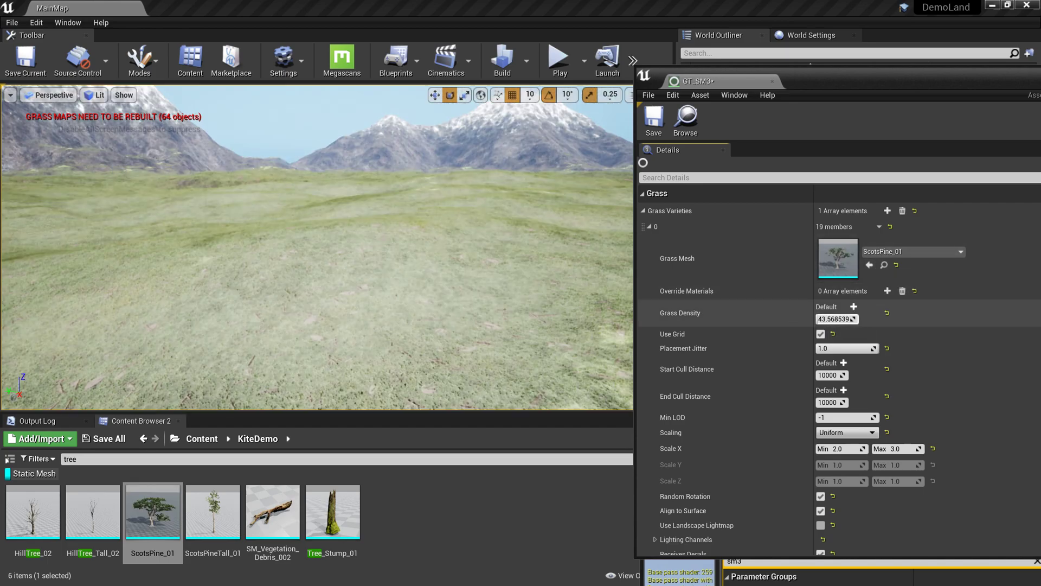
{"action": "left_click", "coordinate": [828, 320]}
{"action": "type", "text": "1"}
{"action": "key", "text": "Return"}
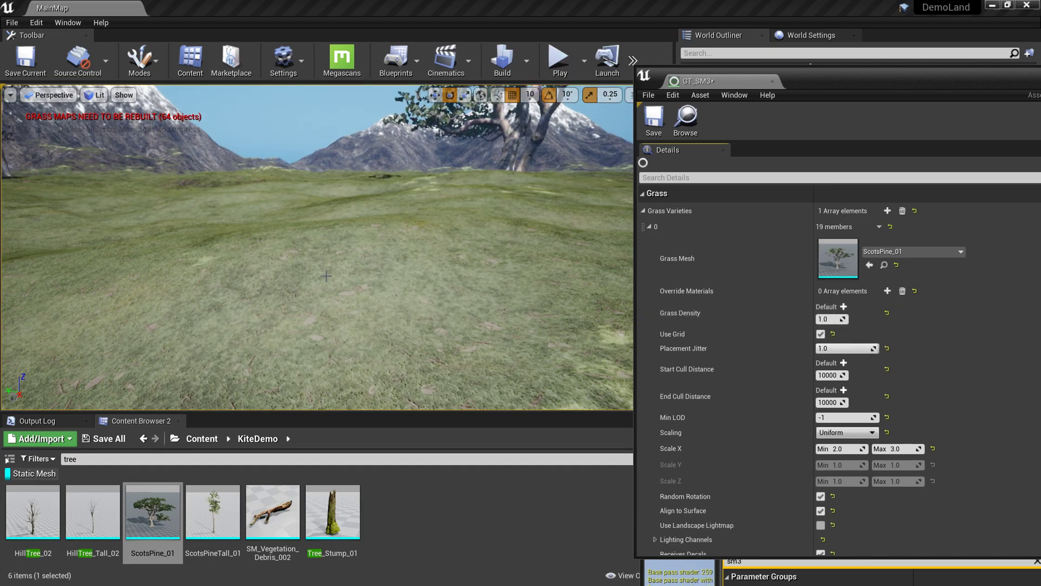
{"action": "right_click_drag", "start_coordinate": [332, 275], "coordinate": [466, 347]}
{"action": "right_click_drag", "start_coordinate": [373, 255], "coordinate": [383, 256]}
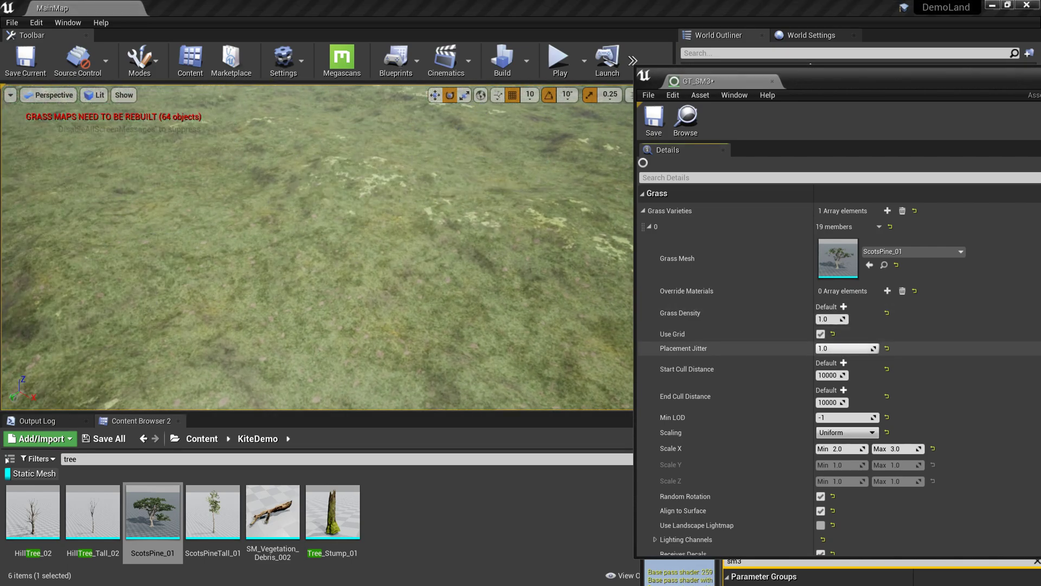
Try a Placement Jitter of 10 for the ScotsPine_01 variety and set its Grass Density to 10
{"action": "left_click", "coordinate": [820, 349]}
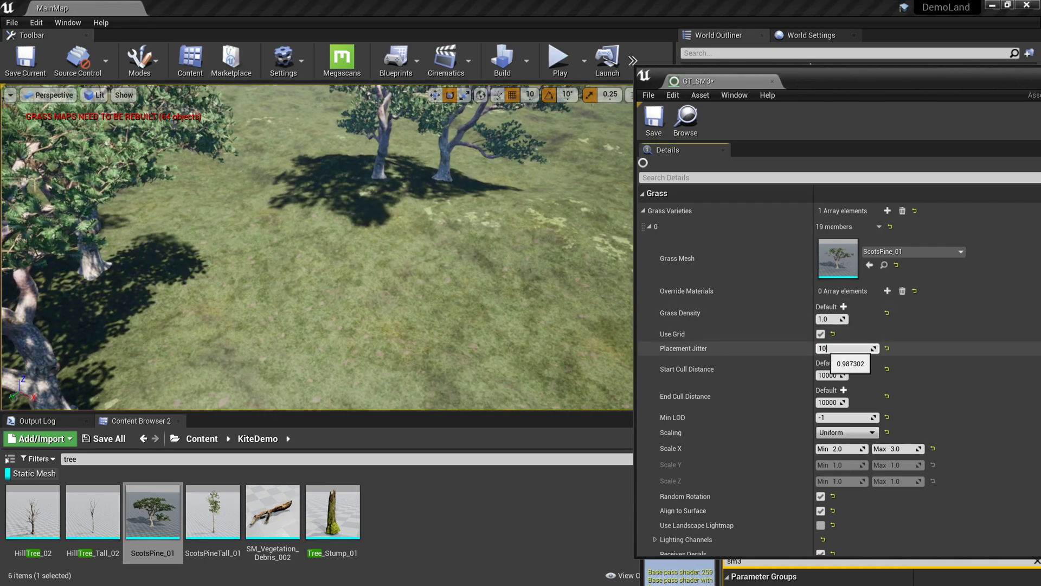
{"action": "type", "text": "10"}
{"action": "key", "text": "Return"}
{"action": "left_click", "coordinate": [831, 317]}
{"action": "type", "text": "10"}
{"action": "key", "text": "Return"}
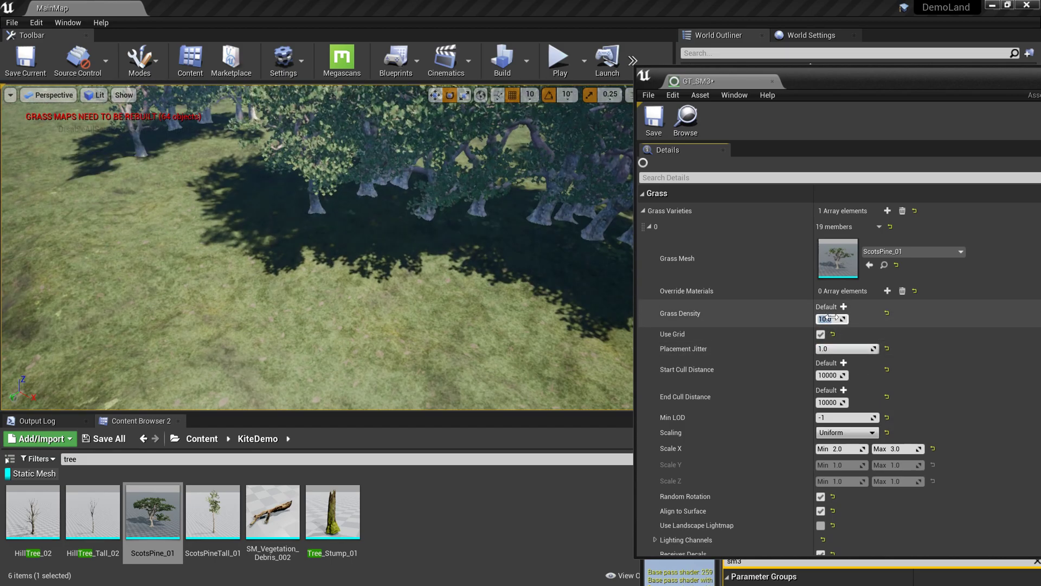
Set the End Cull Distance of the ScotsPine_01 variety to 100000 and inspect the distant trees
{"action": "mouse_move", "coordinate": [317, 247]}
{"action": "right_mouse_down"}
{"action": "mouse_move", "coordinate": [336, 246]}
{"action": "mouse_move", "coordinate": [304, 190]}
{"action": "mouse_move", "coordinate": [318, 247]}
{"action": "right_mouse_up"}
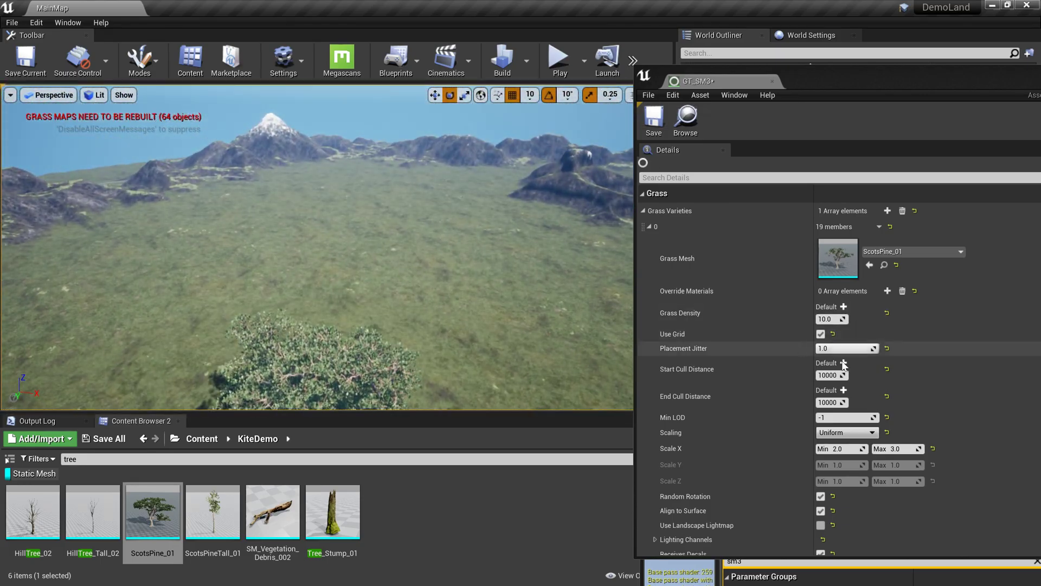
{"action": "left_click", "coordinate": [829, 375]}
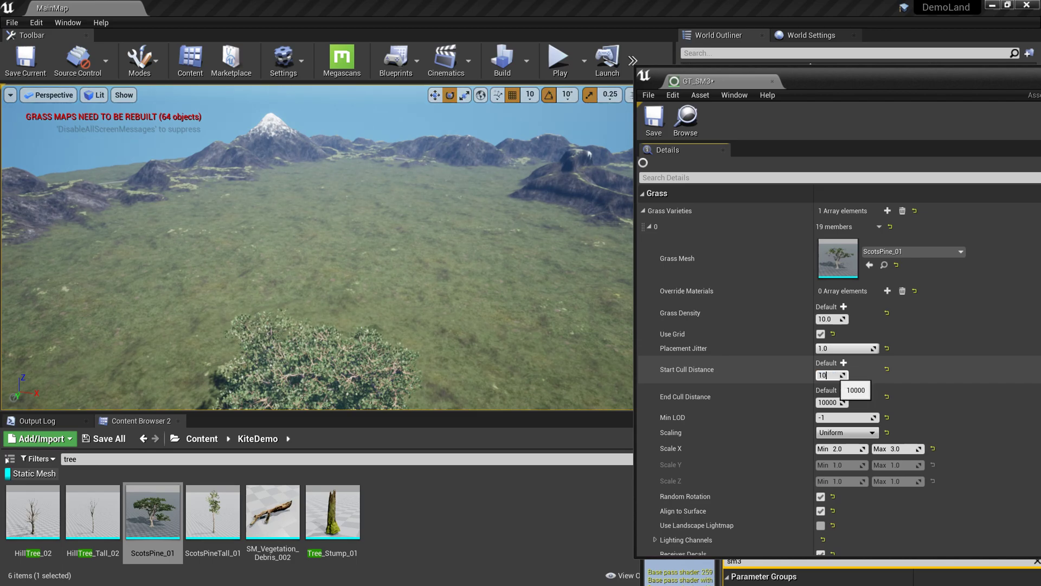
{"action": "left_click", "coordinate": [836, 403]}
{"action": "key", "text": "Return"}
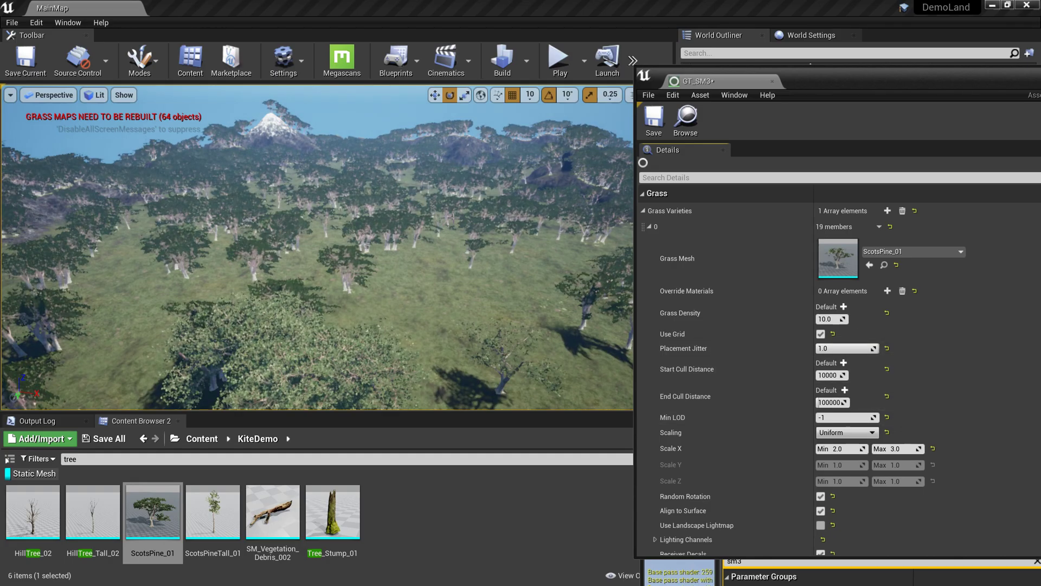
{"action": "key", "text": "w"}
{"action": "right_click_drag", "start_coordinate": [449, 208], "coordinate": [449, 230]}
{"action": "key", "text": "e"}
{"action": "right_click_drag", "start_coordinate": [294, 147], "coordinate": [294, 136]}
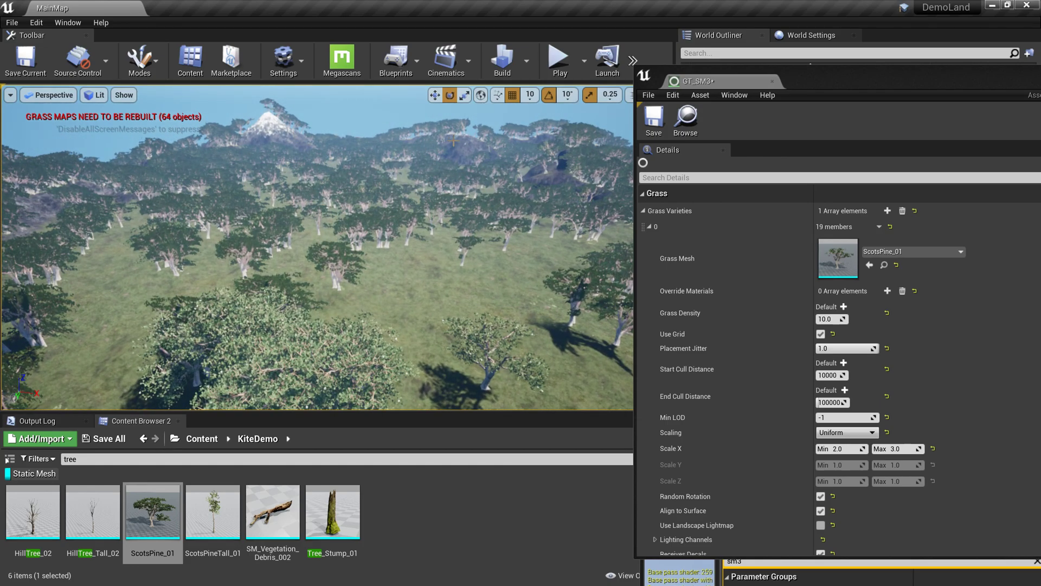
Turn off Align to Surface for the ScotsPine_01 variety and briefly play-test the level among the trees
{"action": "scroll", "coordinate": [871, 503], "scroll_direction": "down", "scroll_amount": 2}
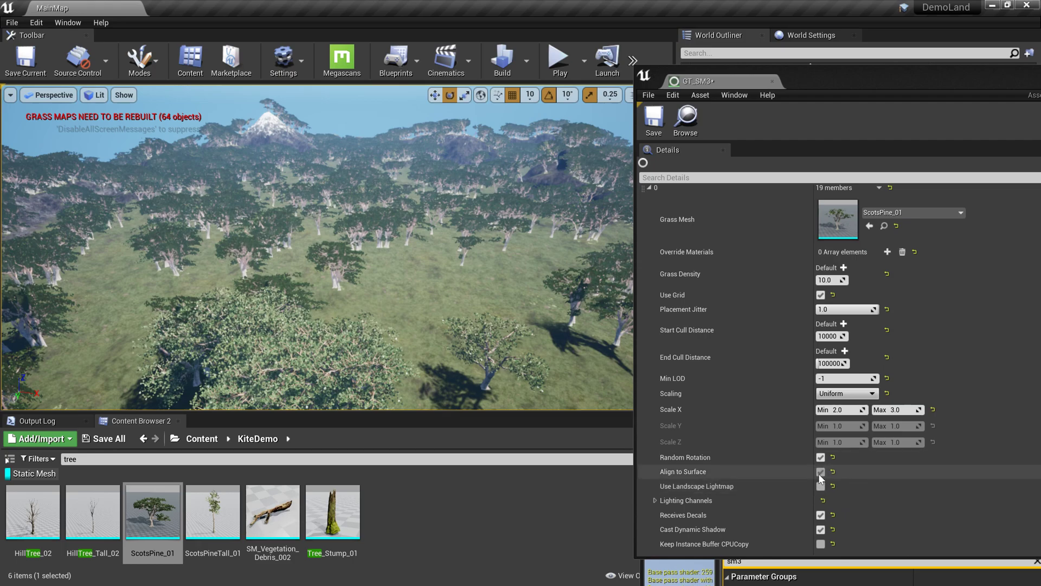
{"action": "left_click", "coordinate": [820, 472]}
{"action": "right_click_drag", "start_coordinate": [497, 266], "coordinate": [475, 295]}
{"action": "key", "text": "w"}
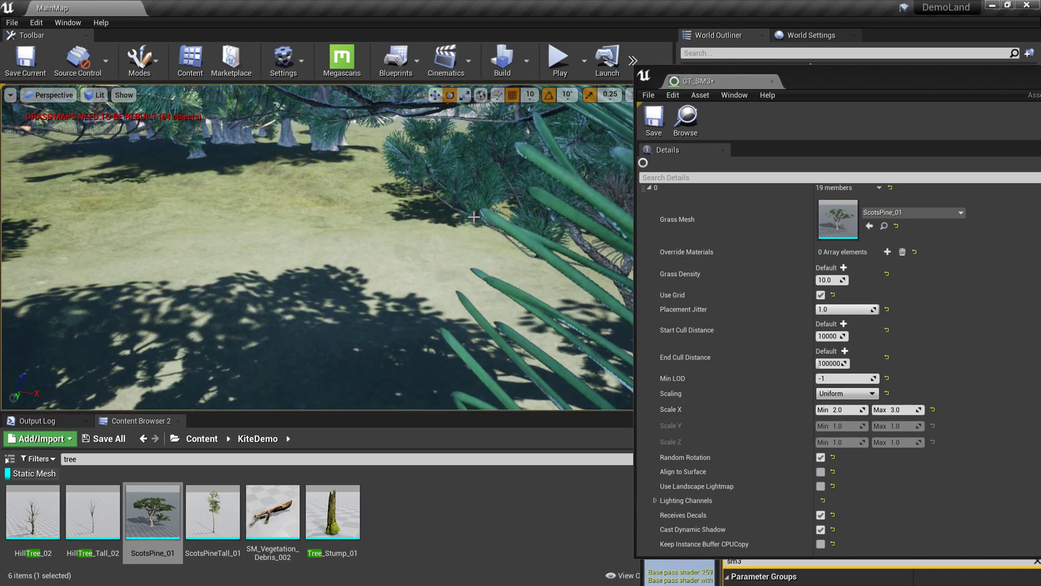
{"action": "key", "text": "alt+p"}
{"action": "key", "text": "w"}
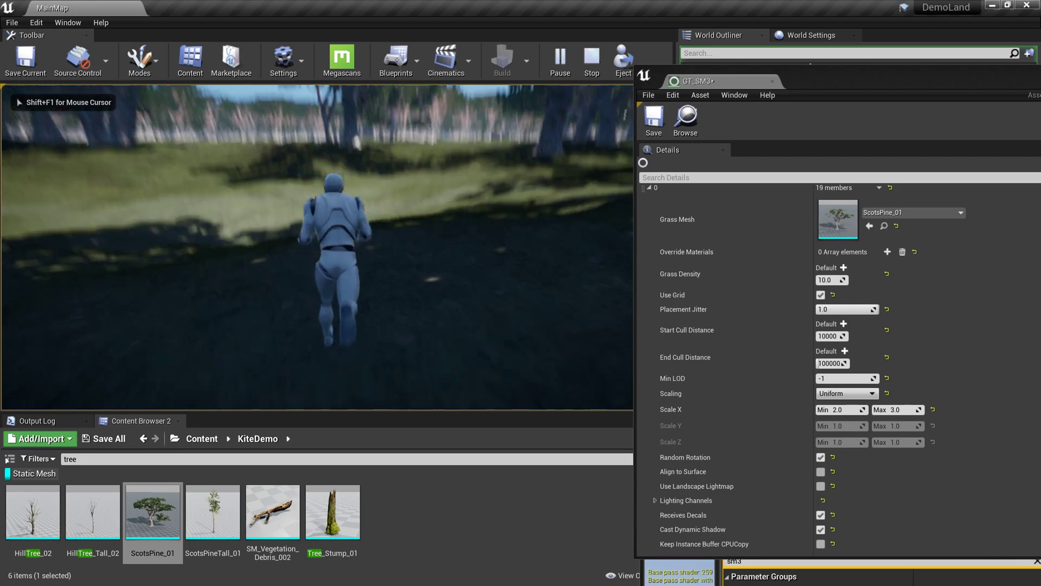
{"action": "key", "text": "Escape"}
Examine the tree distribution across the landscape from above and review the remaining settings of the ScotsPine_01 variety
{"action": "right_click_drag", "start_coordinate": [412, 244], "coordinate": [445, 238]}
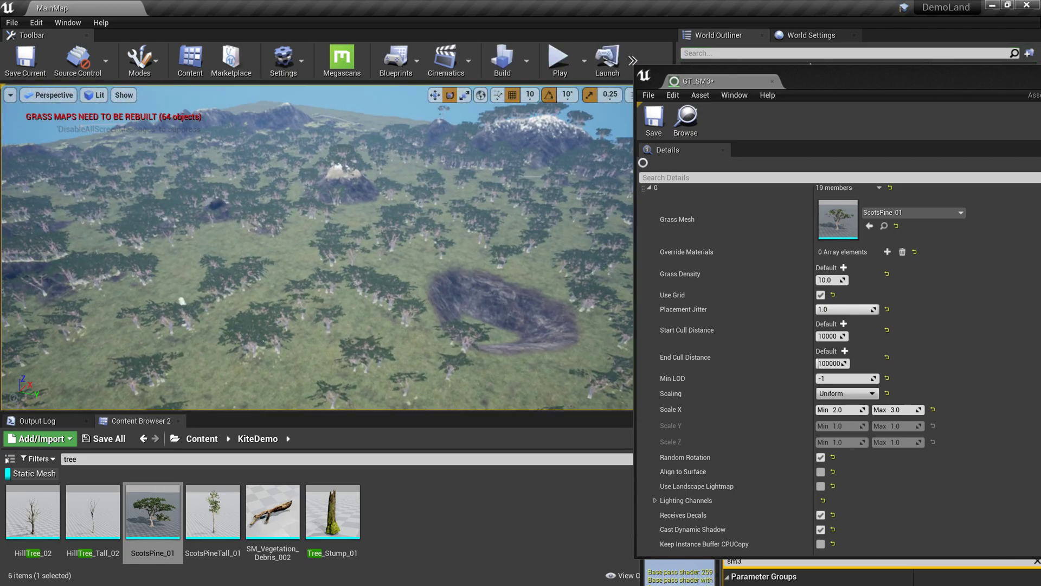
{"action": "right_click_drag", "start_coordinate": [298, 228], "coordinate": [217, 244]}
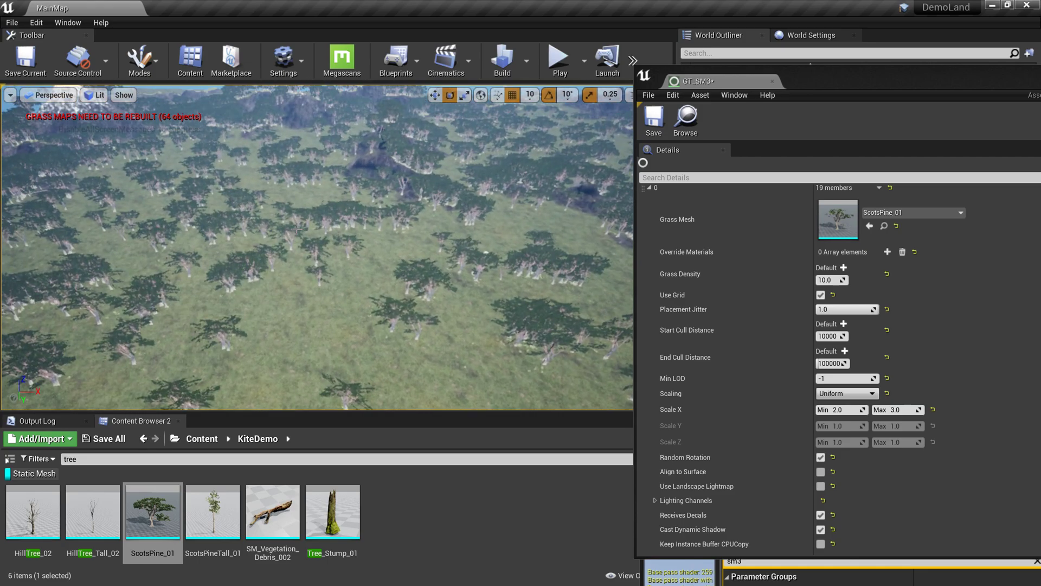
{"action": "right_click_drag", "start_coordinate": [318, 247], "coordinate": [391, 282]}
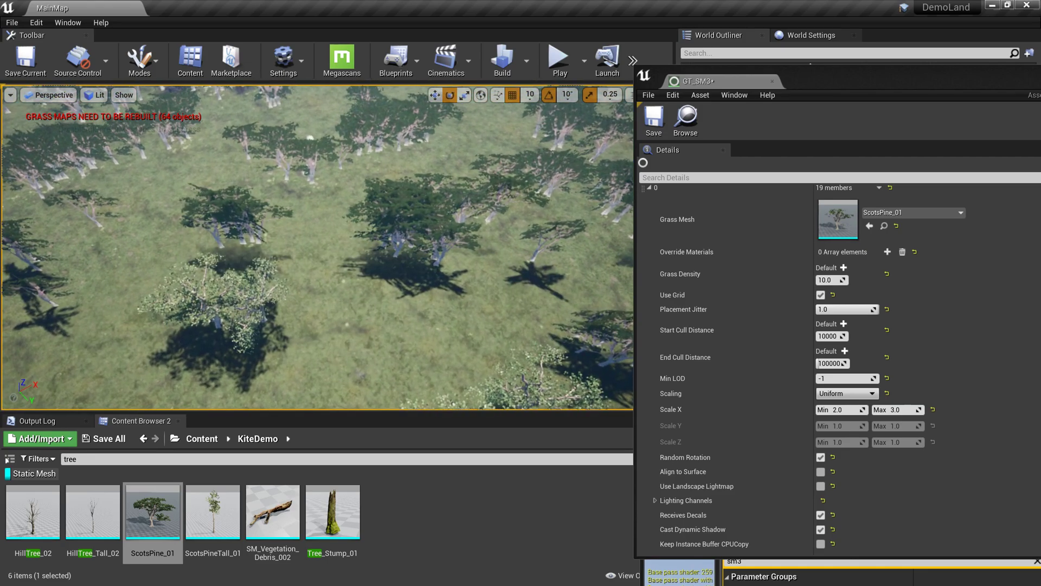
{"action": "right_click_drag", "start_coordinate": [318, 247], "coordinate": [271, 220]}
{"action": "right_click_drag", "start_coordinate": [374, 244], "coordinate": [371, 240]}
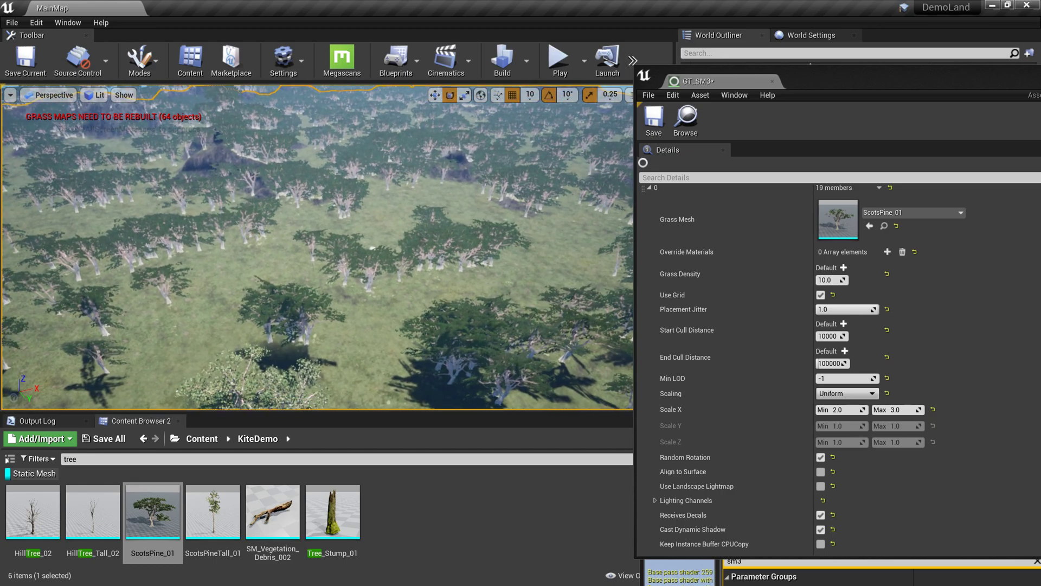
{"action": "right_click_drag", "start_coordinate": [371, 240], "coordinate": [375, 238]}
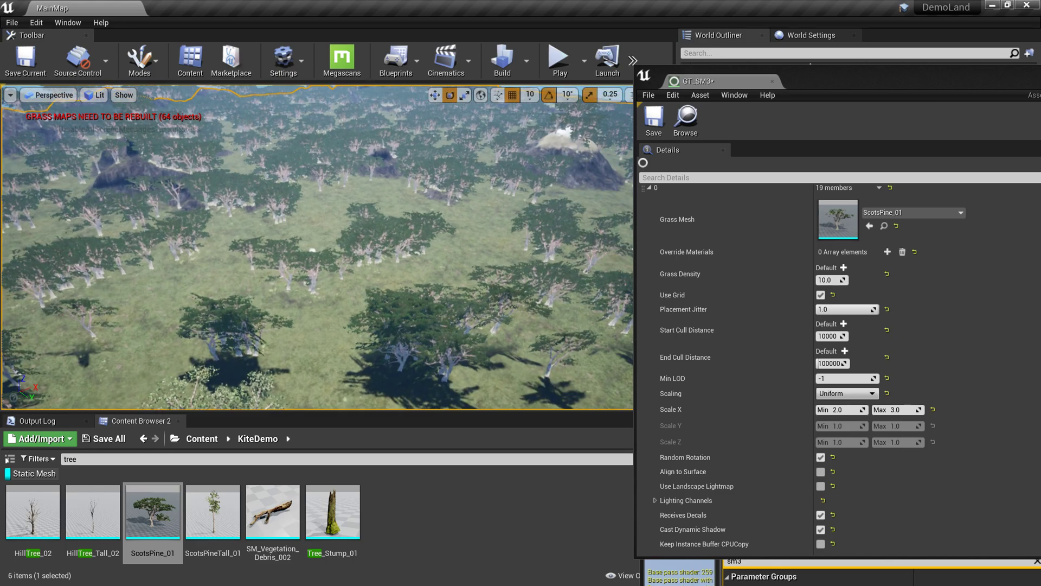
{"action": "right_click_drag", "start_coordinate": [374, 239], "coordinate": [375, 239]}
{"action": "scroll", "coordinate": [710, 428], "scroll_direction": "down", "scroll_amount": 2}
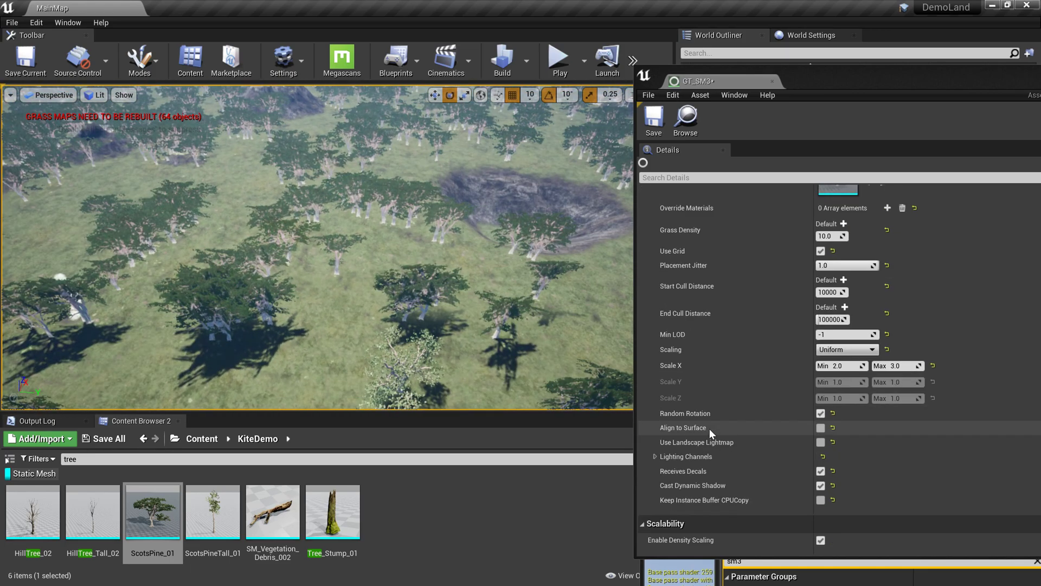
{"action": "scroll", "coordinate": [655, 434], "scroll_direction": "up", "scroll_amount": 1}
{"action": "scroll", "coordinate": [655, 434], "scroll_direction": "down", "scroll_amount": 1}
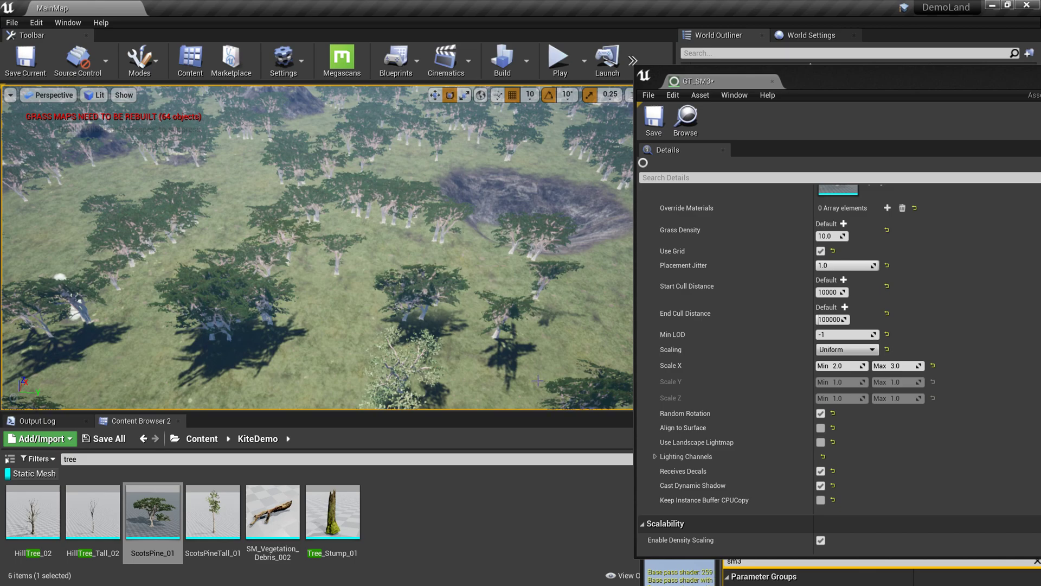
{"action": "scroll", "coordinate": [930, 337], "scroll_direction": "up", "scroll_amount": 3}
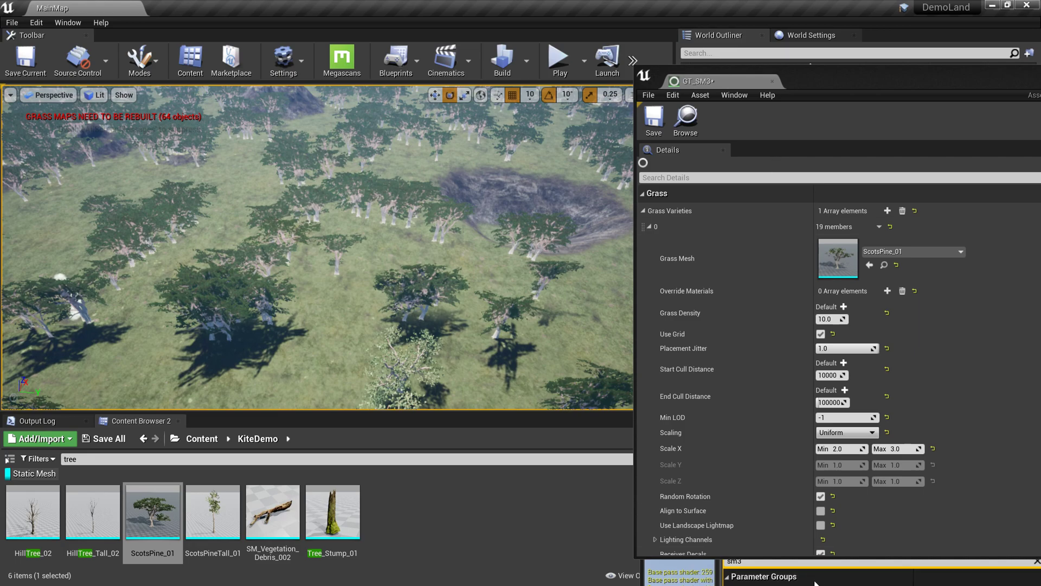
Bring the MI_OpenLand_Theme_Def material instance back into view and expand its Smart Mask 3 parameters
{"action": "left_click", "coordinate": [845, 579]}
{"action": "left_click_drag", "start_coordinate": [842, 468], "coordinate": [822, 82]}
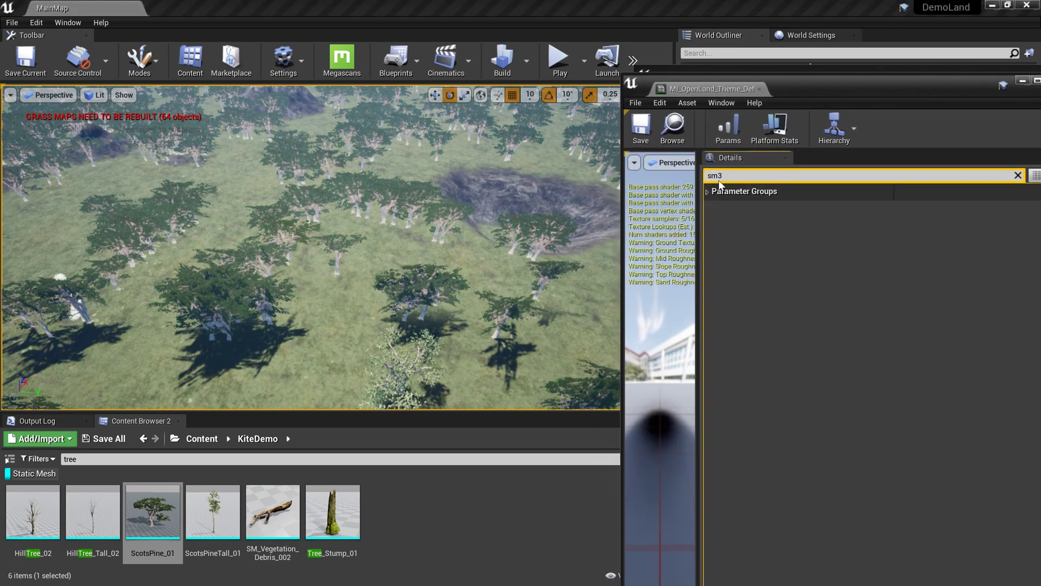
{"action": "left_click", "coordinate": [711, 191]}
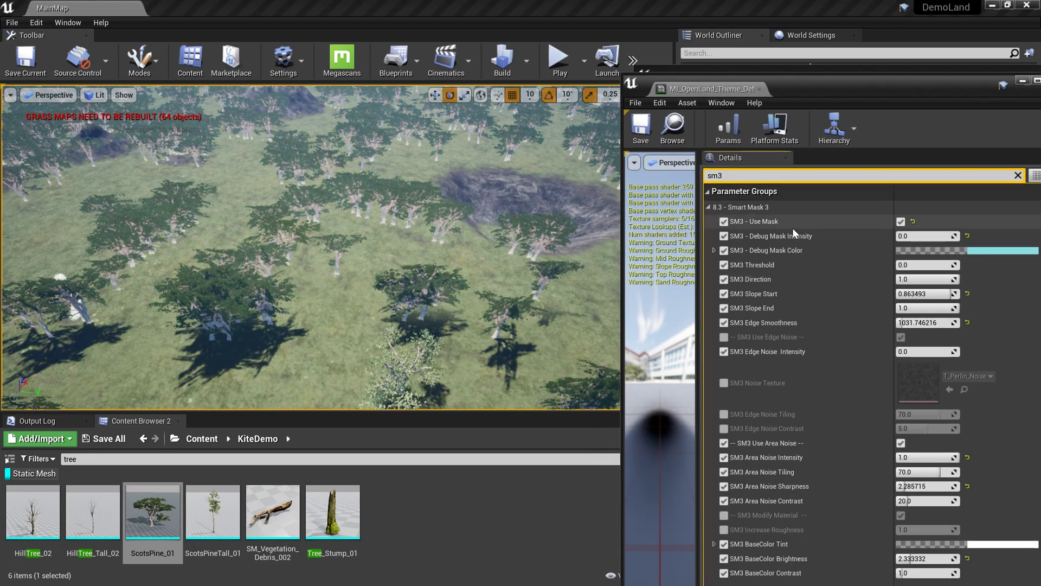